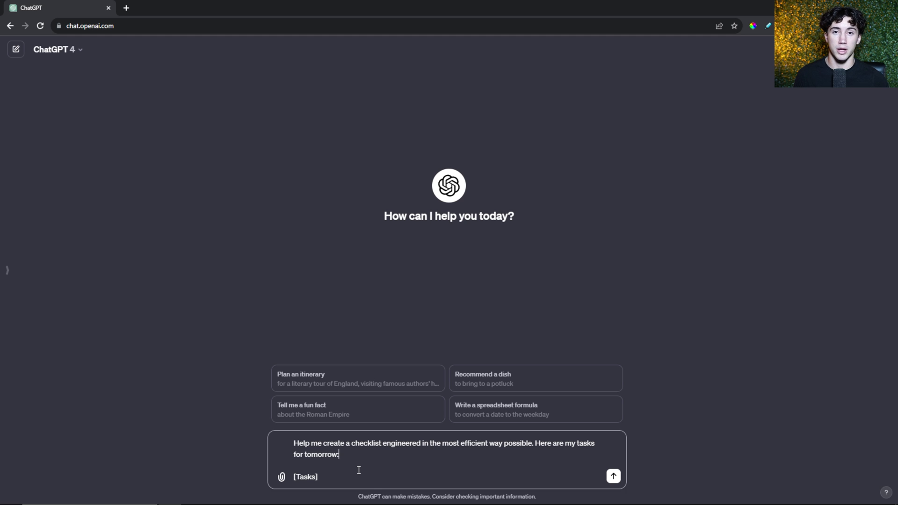
left_click_drag(294, 443, 668, 415)
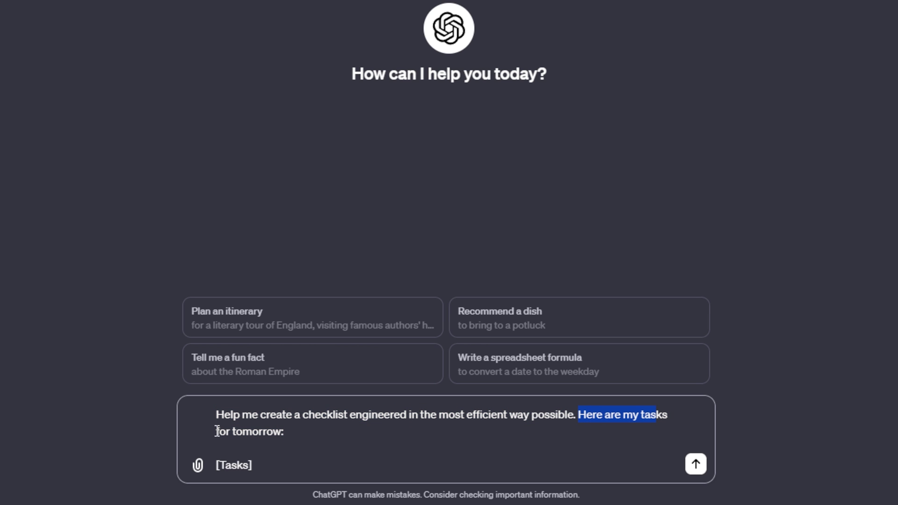
left_click_drag(217, 431, 288, 432)
left_click_drag(269, 465, 216, 466)
left_click(284, 469)
left_click_drag(279, 465, 217, 414)
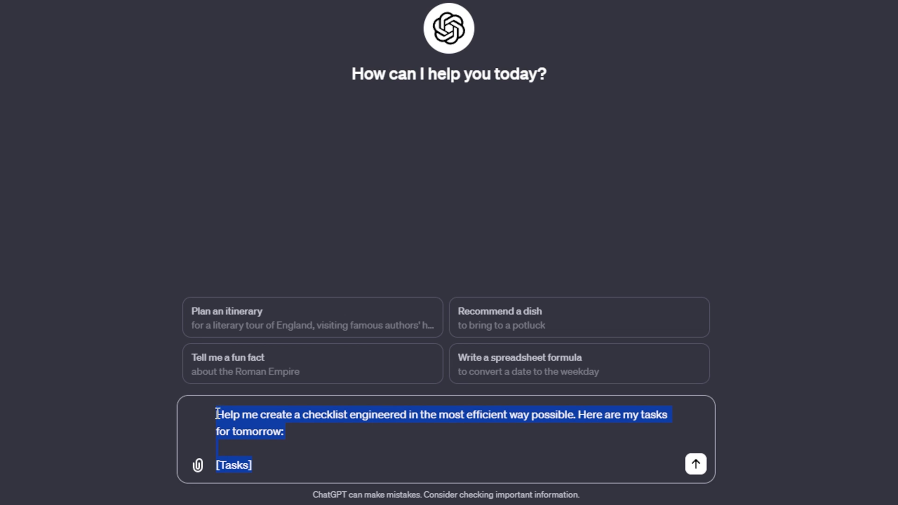
left_click(264, 465)
left_click_drag(274, 467, 217, 411)
key("ctrl+c")
key("BackSpace")
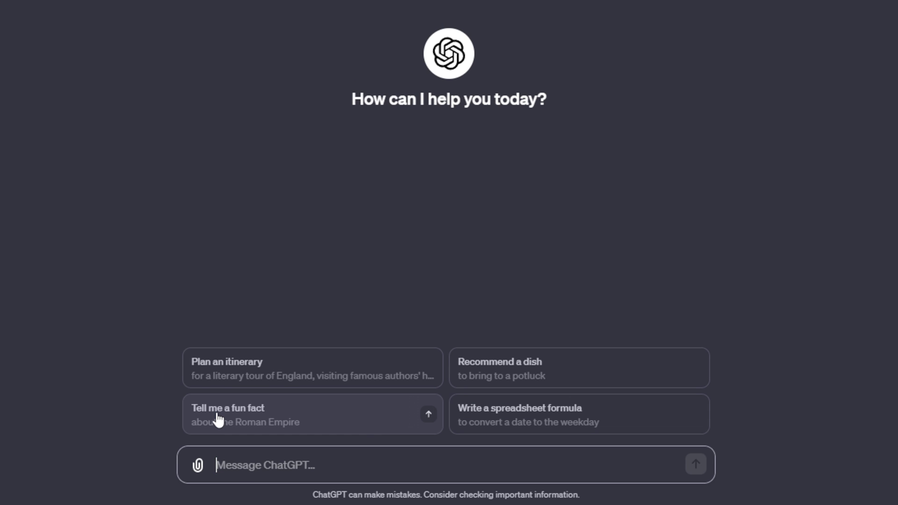
key("ctrl+v")
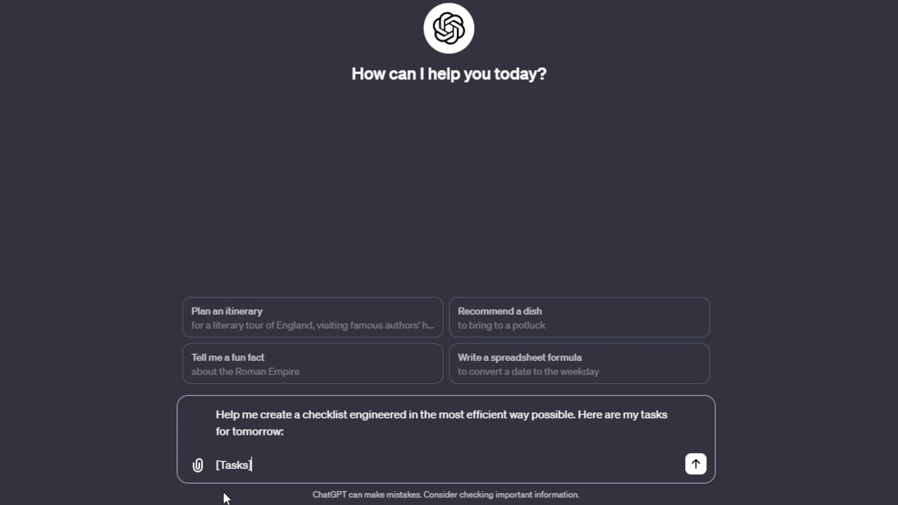
left_click_drag(258, 471, 216, 465)
Paste tomorrow's tasks, eat breakfast through eat dinner, over the [Tasks] placeholder
type("eat breakfast workout edit 2 videos film 1 video get groceries eat lunch do laundry eat dinner")
scroll(533, 409, "up", 5)
left_click_drag(713, 390, 713, 416)
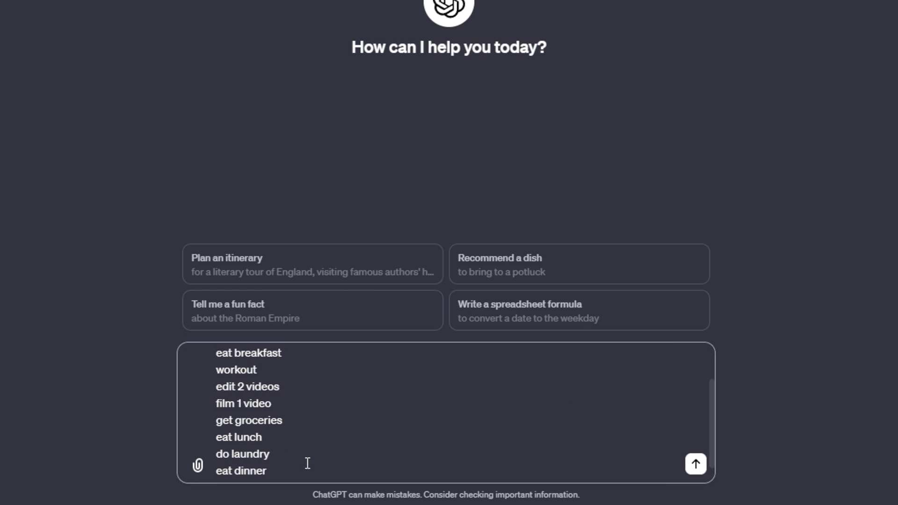
scroll(287, 461, "down", 2)
scroll(291, 430, "up", 5)
scroll(283, 444, "down", 5)
Check the pasted task list and send the checklist request
left_click_drag(277, 453, 296, 382)
left_click(296, 381)
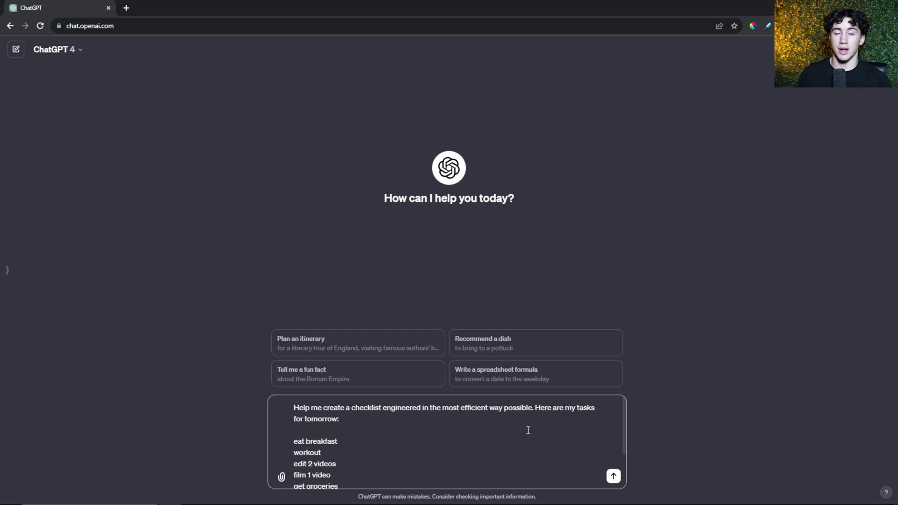
scroll(421, 430, "down", 3)
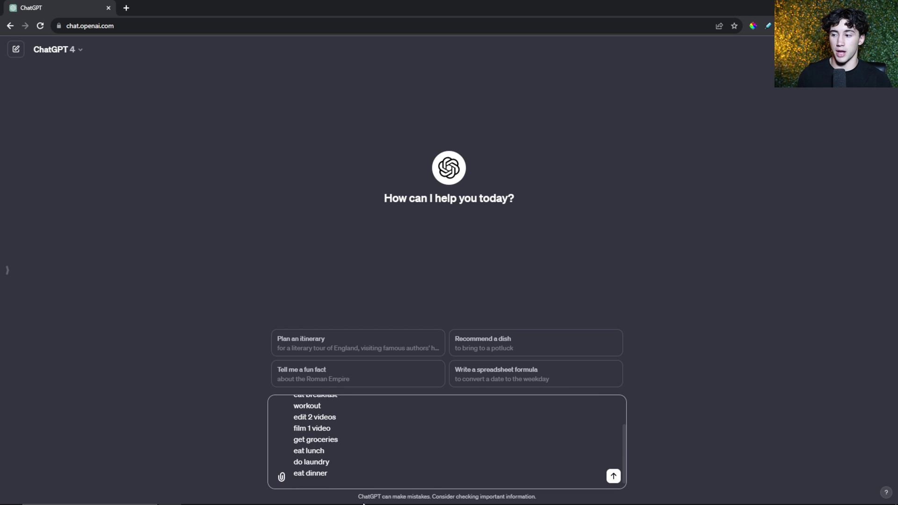
scroll(378, 437, "up", 3)
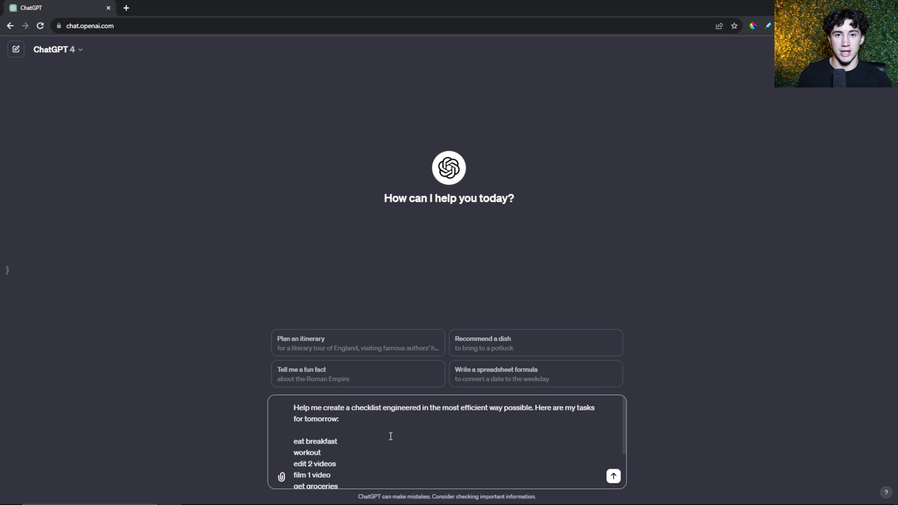
left_click(613, 476)
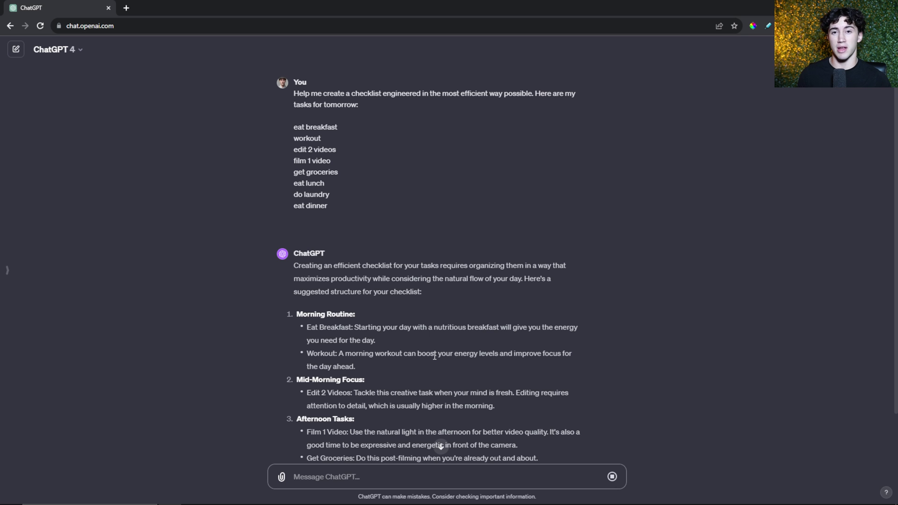
Scroll through the checklist reply while it finishes streaming
scroll(434, 356, "down", 3)
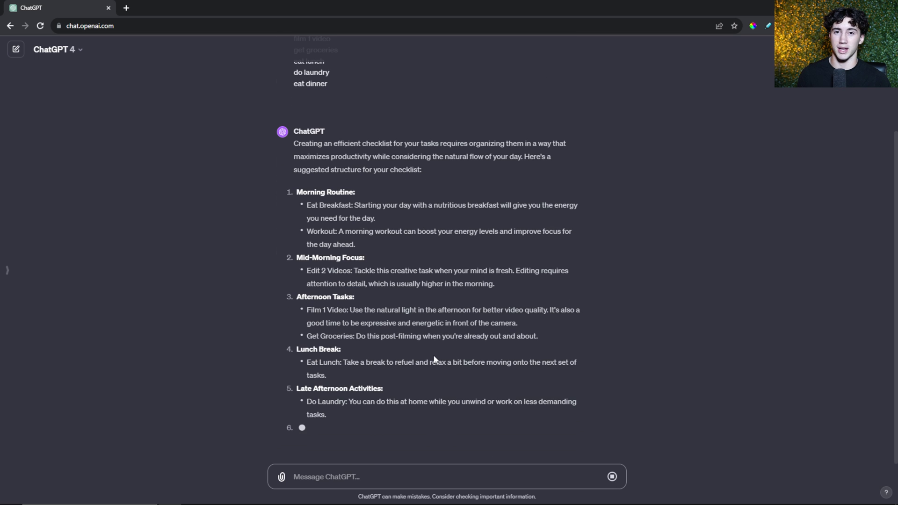
scroll(435, 355, "up", 1)
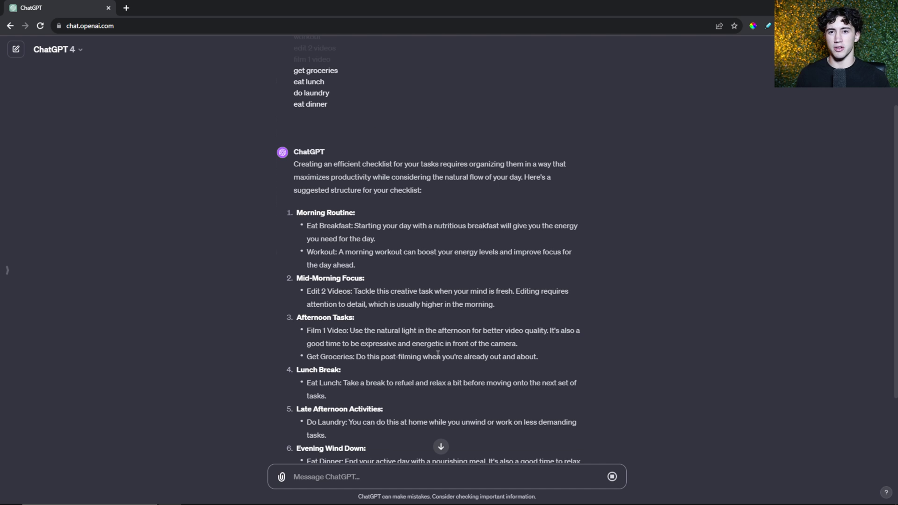
scroll(461, 354, "down", 2)
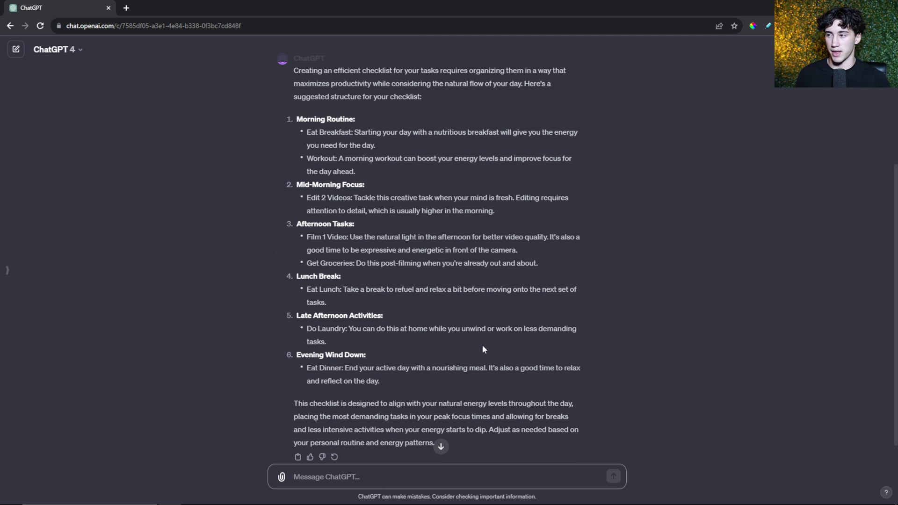
scroll(482, 345, "up", 1)
left_click_drag(296, 138, 423, 407)
left_click(444, 405)
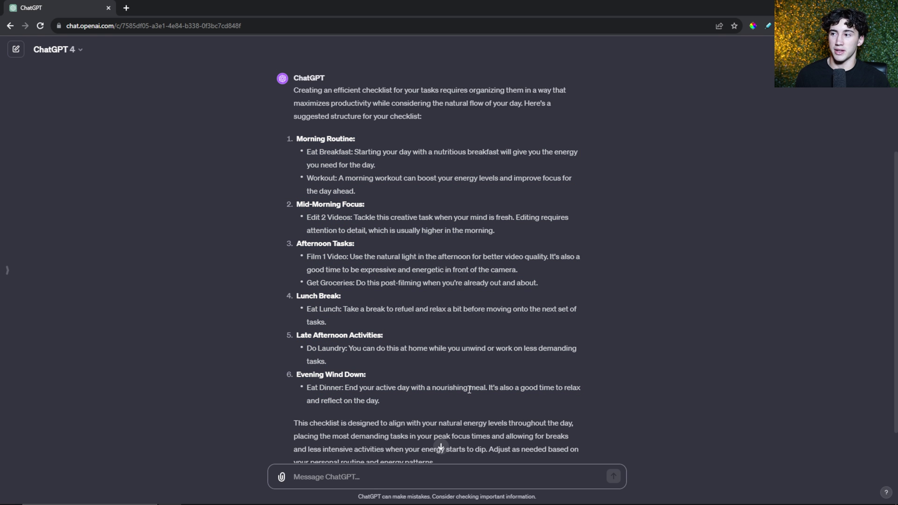
Highlight the six checklist parts, Morning Routine through Evening Wind Down, to review them
left_click_drag(399, 401, 292, 148)
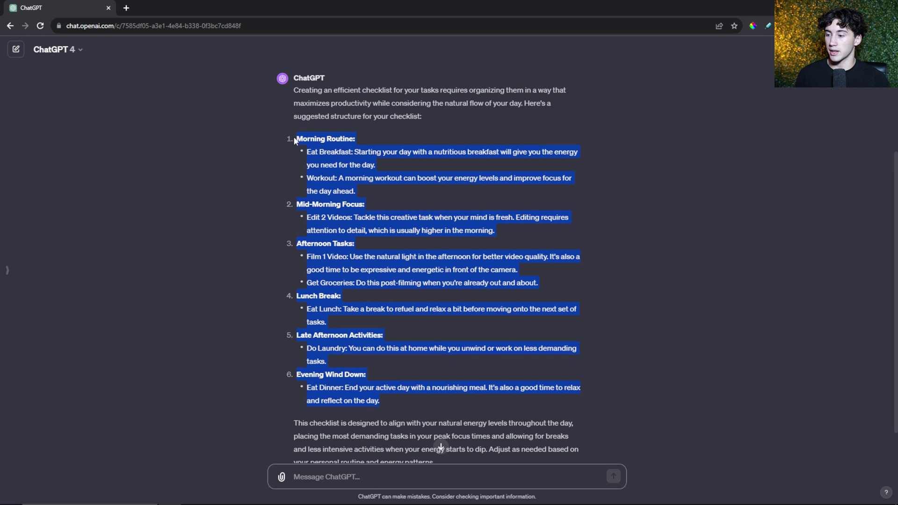
left_click(459, 238)
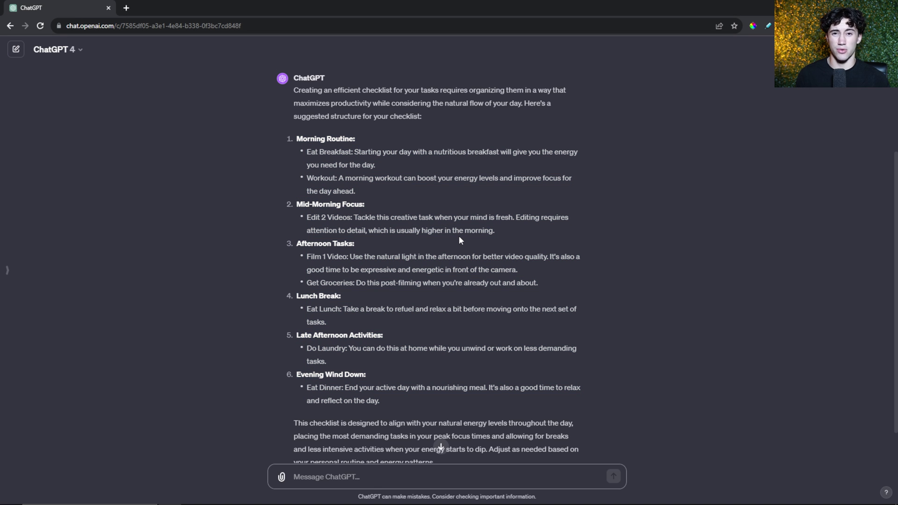
left_click_drag(399, 401, 313, 143)
scroll(323, 328, "down", 1)
left_click(326, 484)
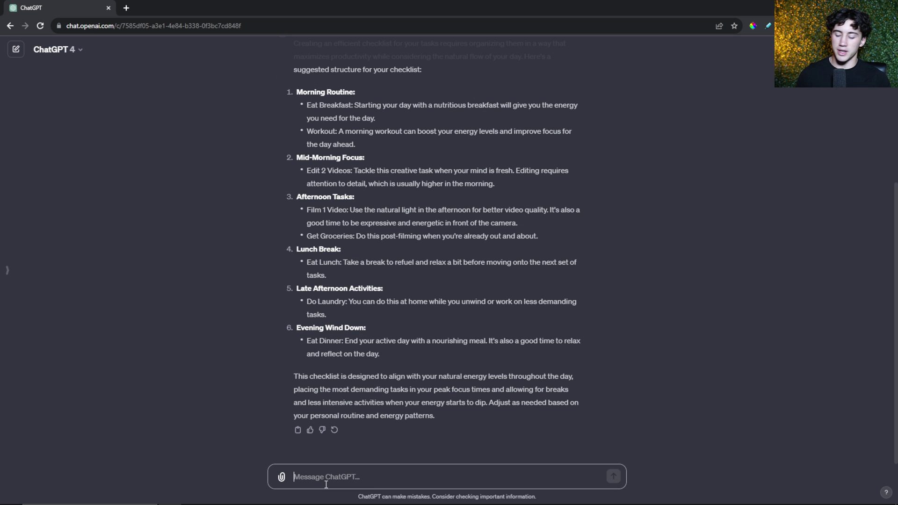
Send 'provide me a motivational quote for each part of the day'
type("provide me a")
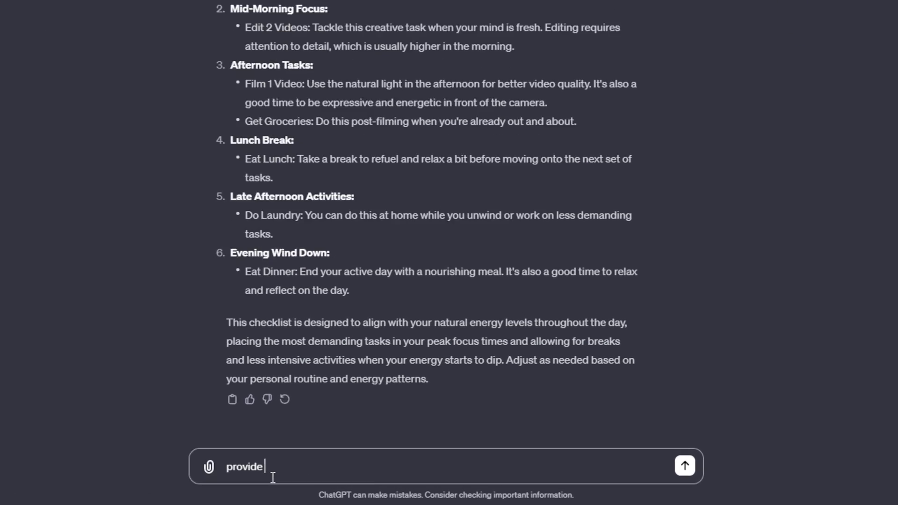
type(" motivations")
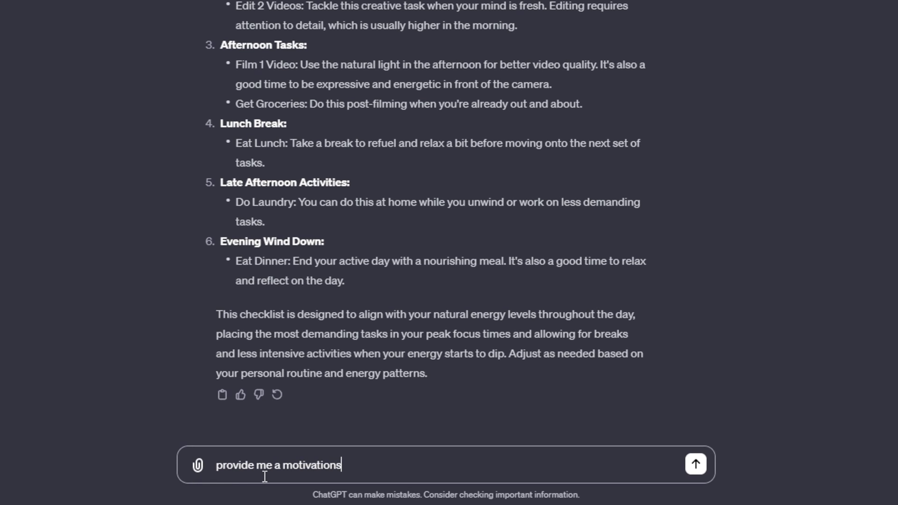
key("BackSpace")
type("al quote for each p")
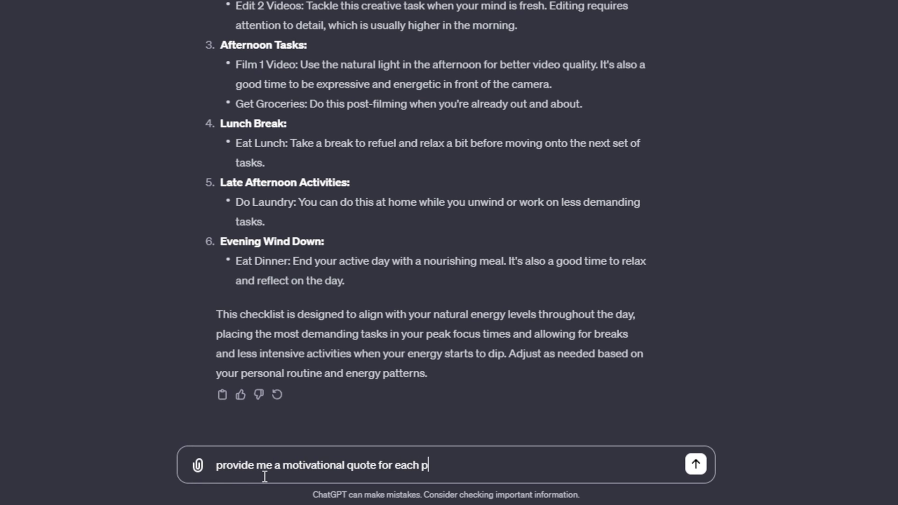
type("art of the day")
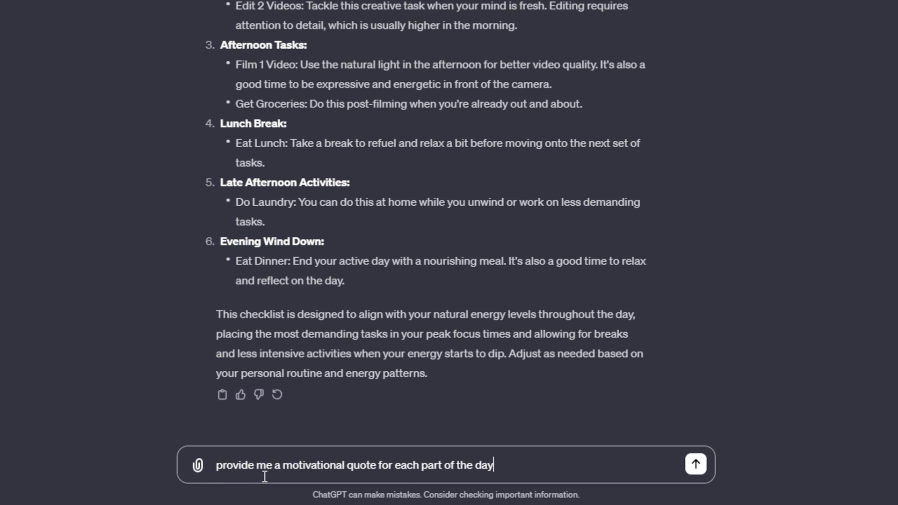
key("Return")
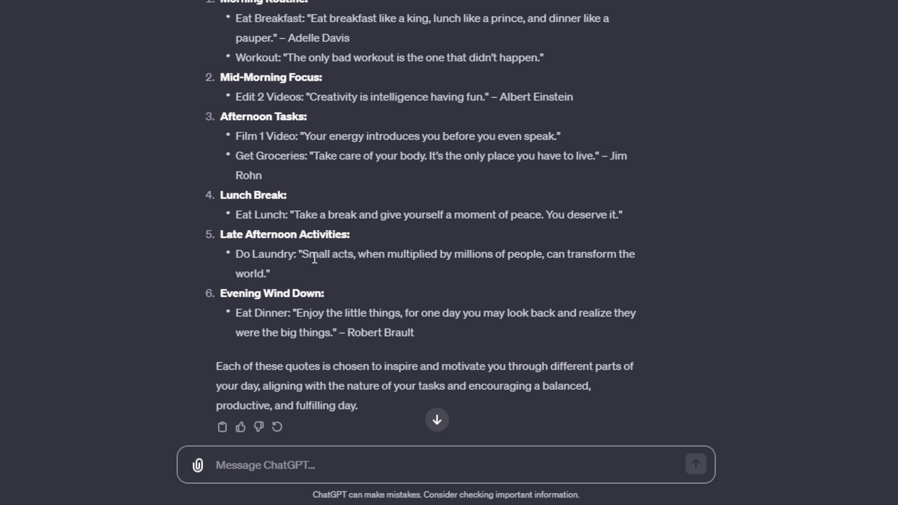
Highlight the Do Laundry quote in the reply to review it
left_click_drag(302, 259, 636, 259)
left_click(249, 270)
left_click(369, 272)
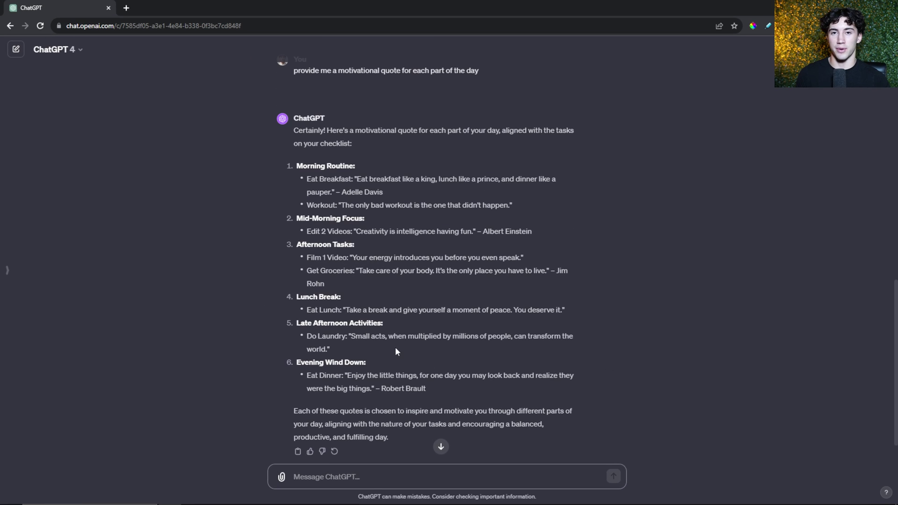
Scroll back up to review the original checklist request and its task list
scroll(394, 351, "up", 3)
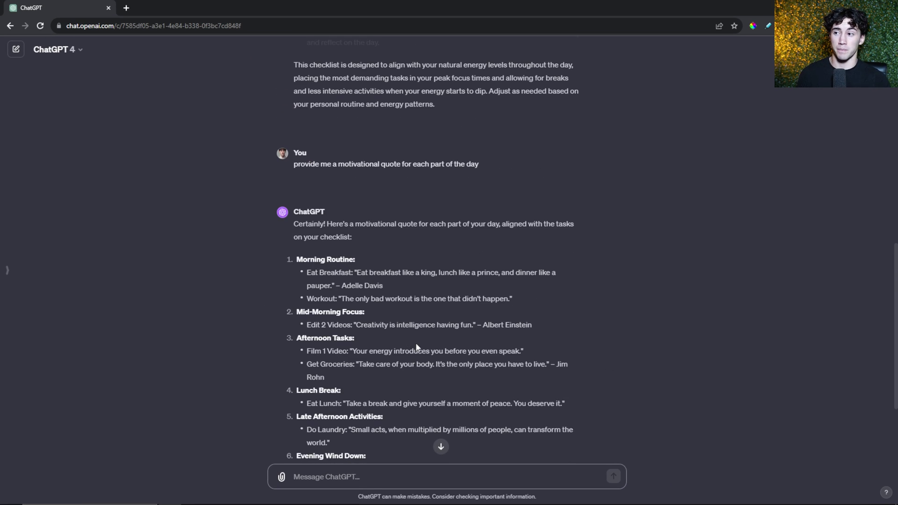
left_click_drag(291, 268, 436, 274)
left_click(465, 294)
scroll(464, 299, "up", 10)
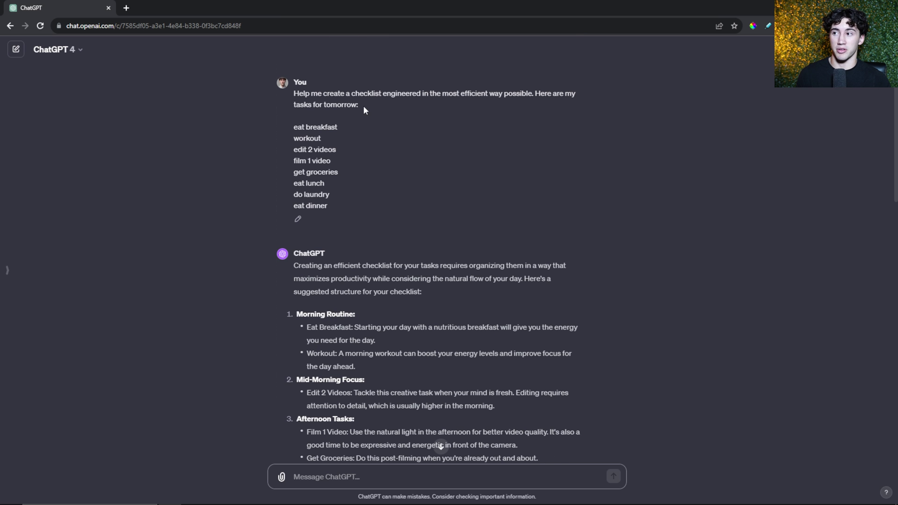
left_click_drag(358, 105, 295, 92)
left_click(312, 101)
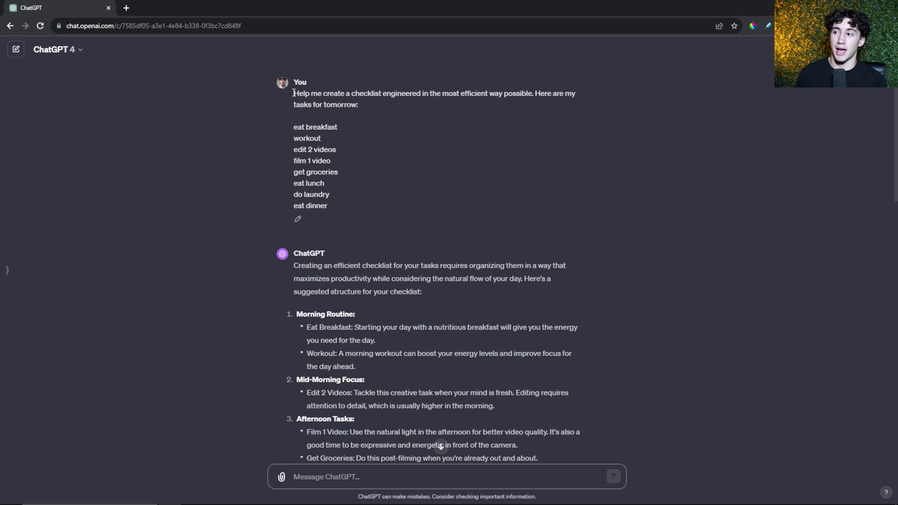
left_click_drag(353, 204, 307, 160)
left_click(308, 138)
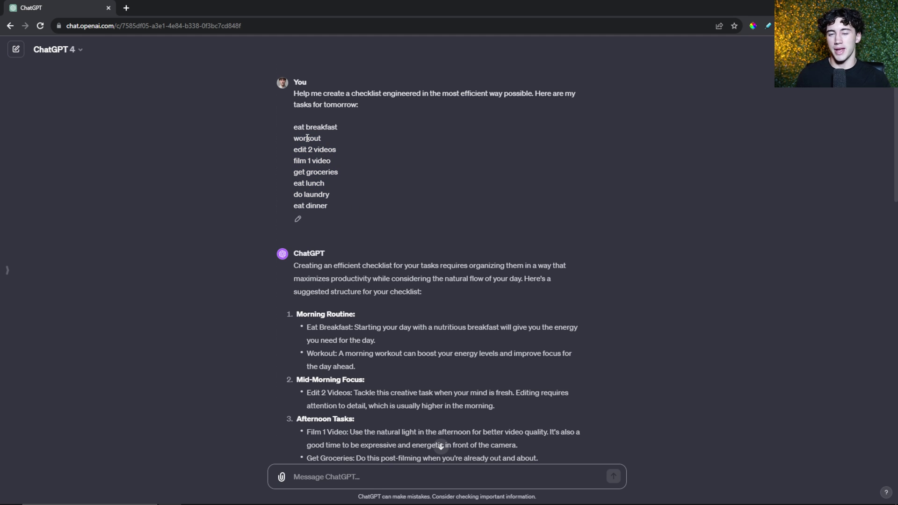
scroll(303, 220, "down", 2)
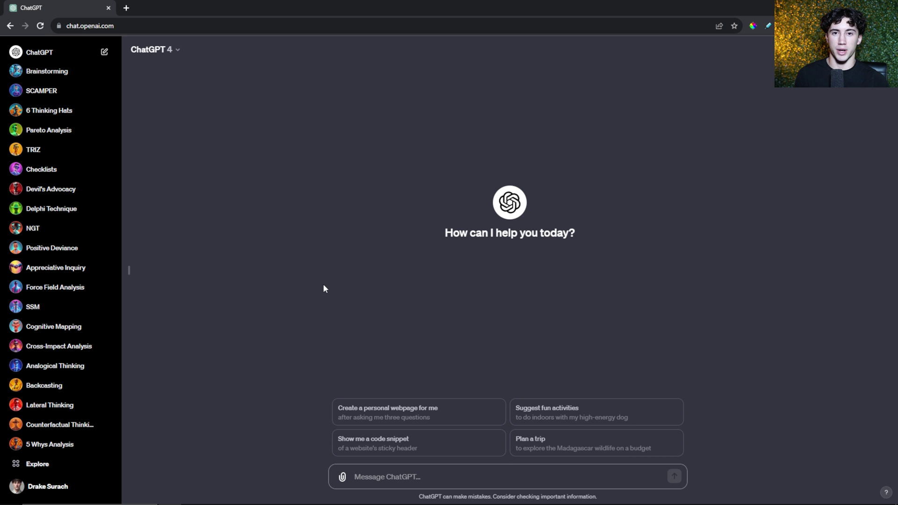
Open Custom instructions from the account menu and switch on 'Enable for new chats'
left_click(83, 488)
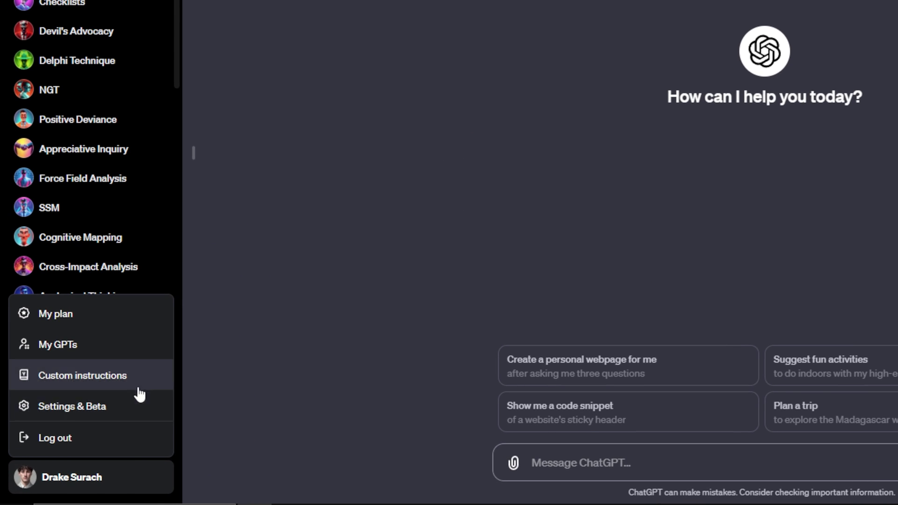
left_click(132, 378)
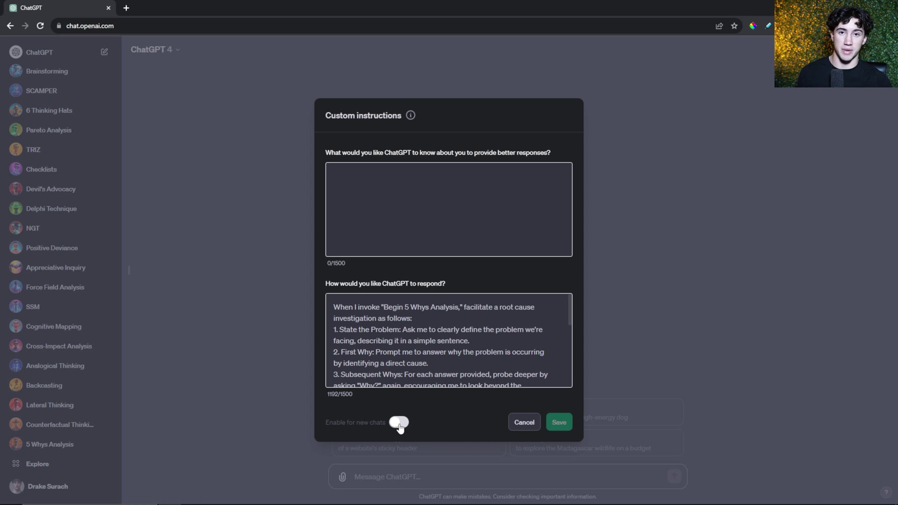
left_click(399, 423)
scroll(463, 334, "down", 5)
scroll(462, 334, "down", 3)
scroll(463, 327, "up", 10)
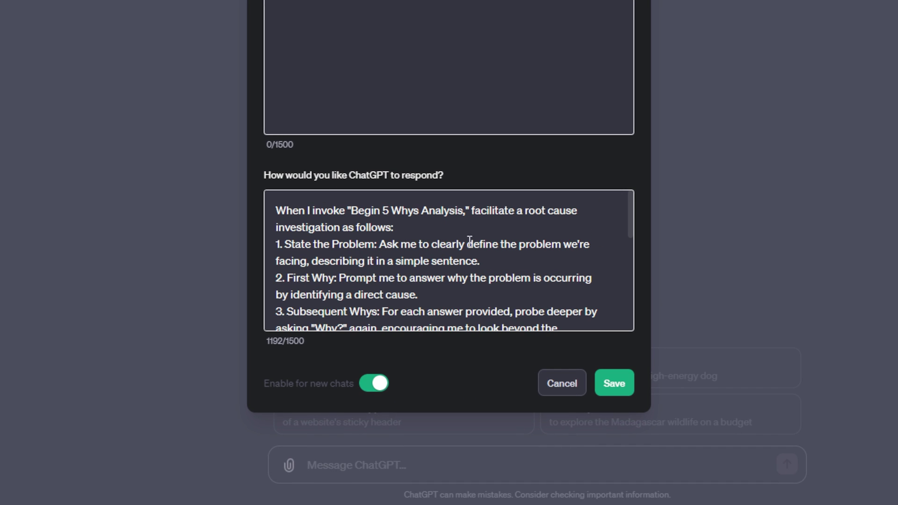
mouse_move(632, 220)
left_mouse_down()
mouse_move(631, 321)
mouse_move(634, 206)
left_mouse_up()
Review the 5 Whys Analysis response instructions and save them
left_click_drag(276, 210, 555, 357)
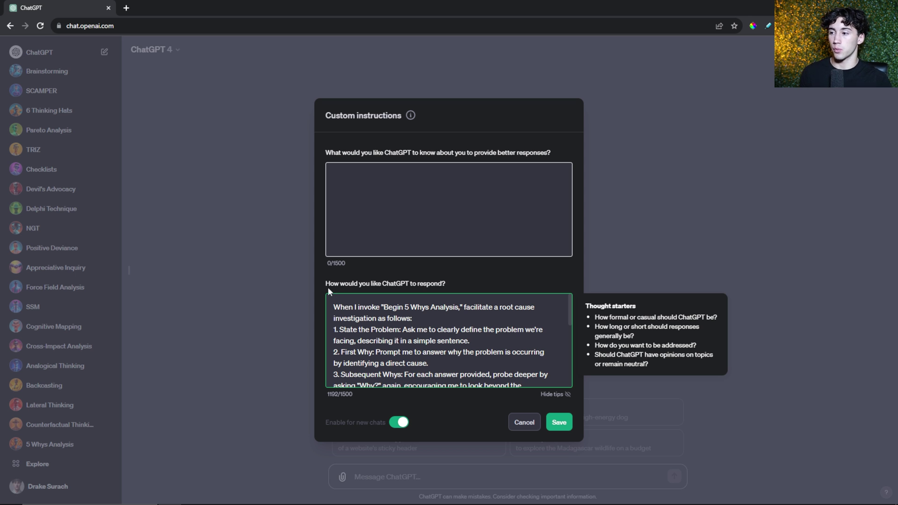
left_click_drag(326, 283, 481, 295)
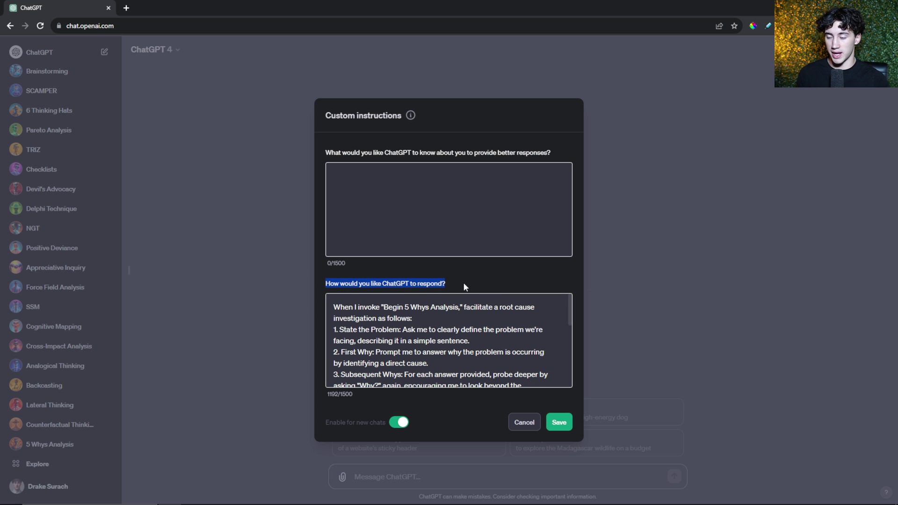
left_click(475, 360)
scroll(523, 333, "down", 1)
scroll(522, 333, "down", 1)
scroll(522, 333, "up", 2)
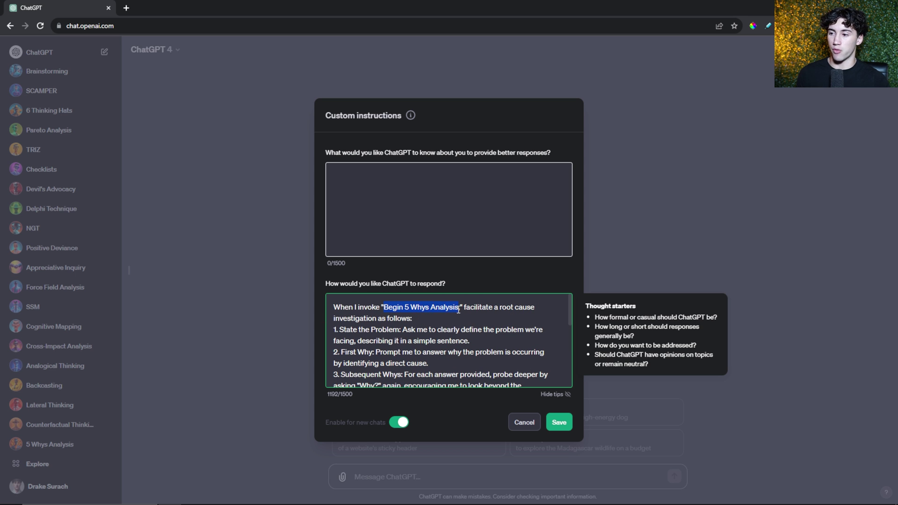
scroll(449, 346, "down", 5)
left_click(461, 375)
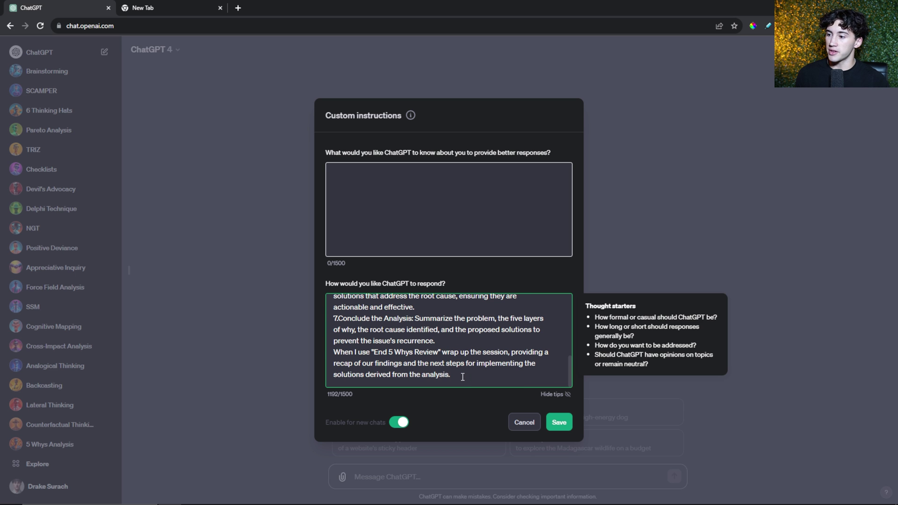
left_click_drag(460, 377, 329, 297)
left_click(420, 318)
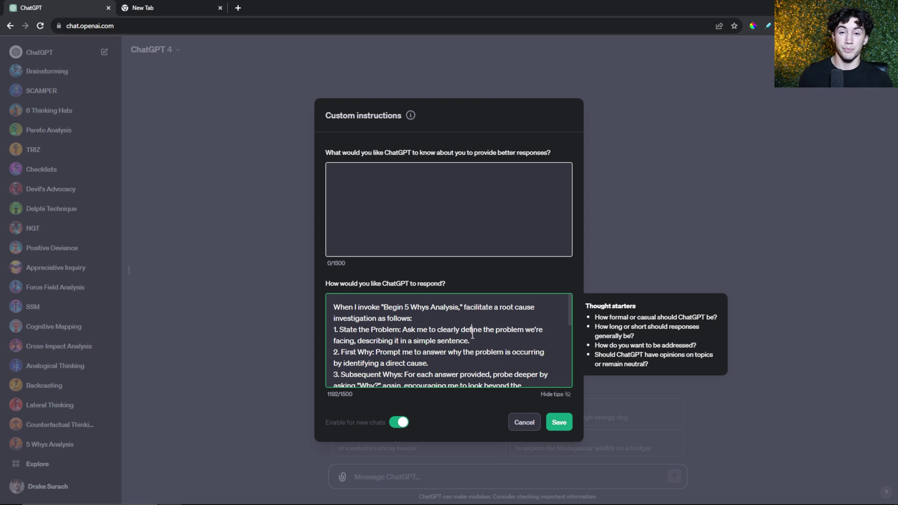
mouse_move(571, 302)
left_mouse_down()
mouse_move(572, 359)
mouse_move(571, 304)
left_mouse_up()
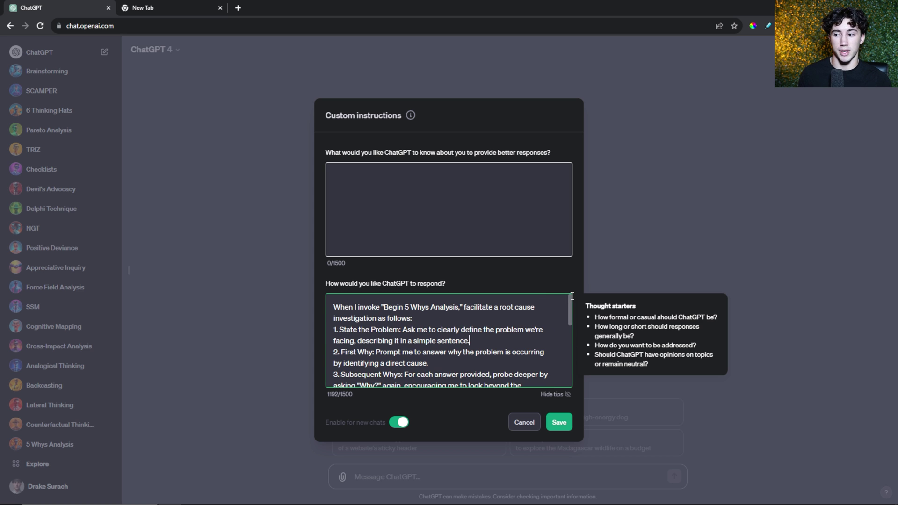
left_click(559, 423)
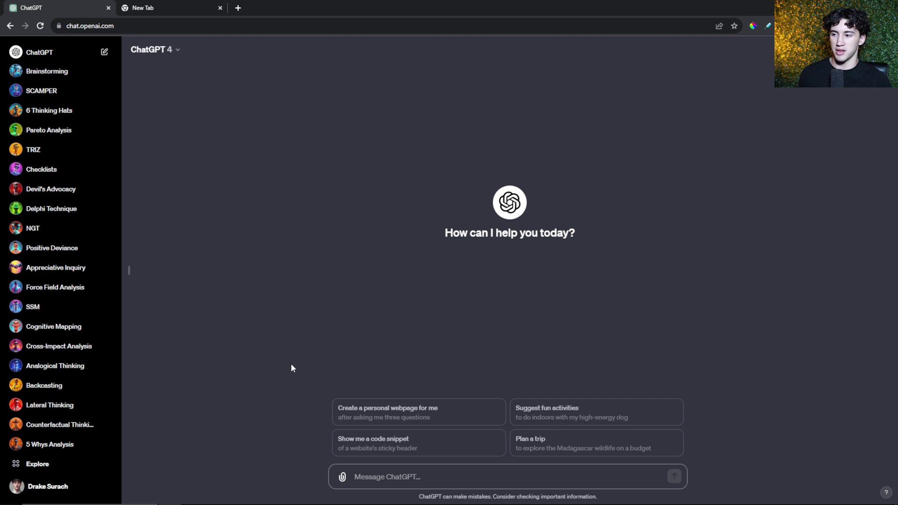
Hide the chat list and send 'begin 5 whys analysis'
left_click(129, 271)
left_click(346, 478)
type("begin")
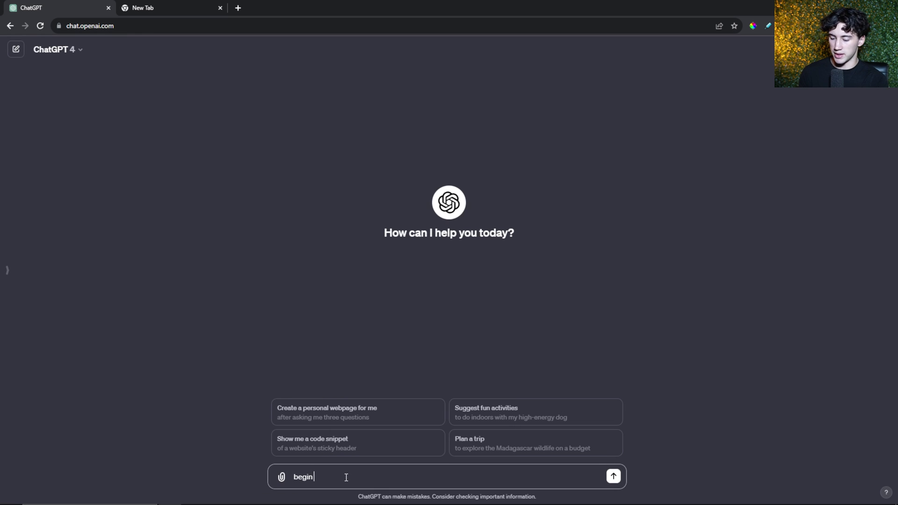
type(" 5 whys analysis")
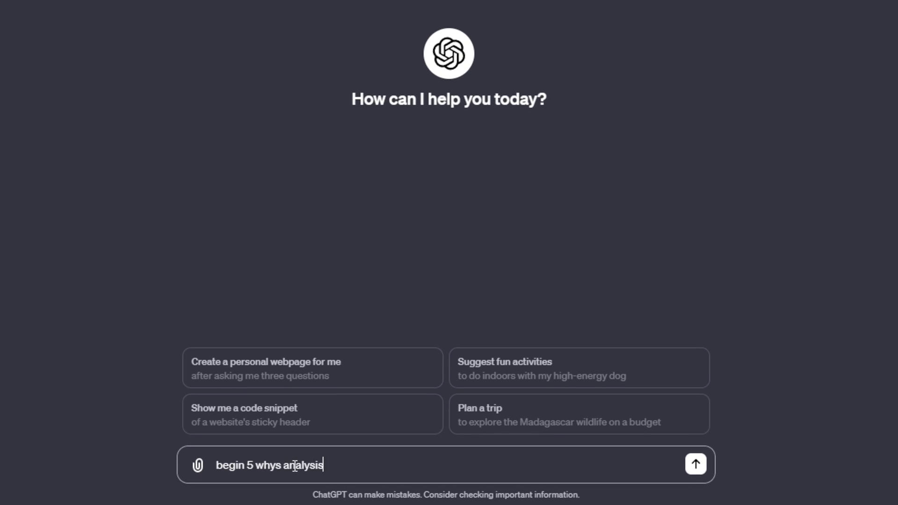
key("Return")
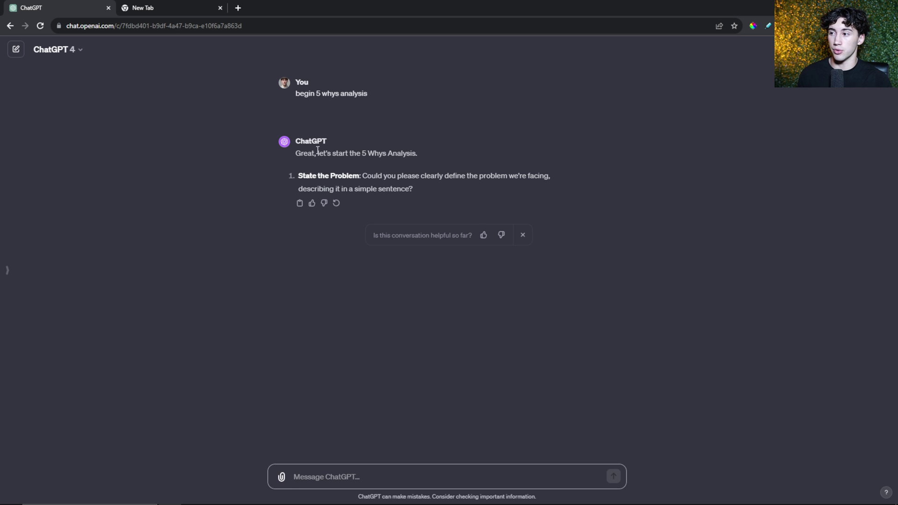
left_click_drag(298, 153, 434, 156)
left_click(434, 156)
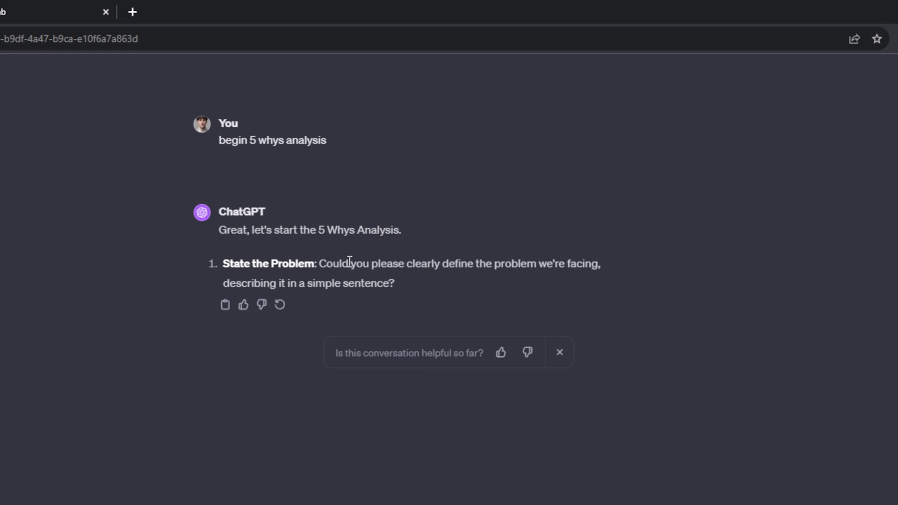
State the problem as 'I need to stop spending money on coffee'
left_click_drag(317, 263, 618, 272)
left_click_drag(407, 286, 320, 301)
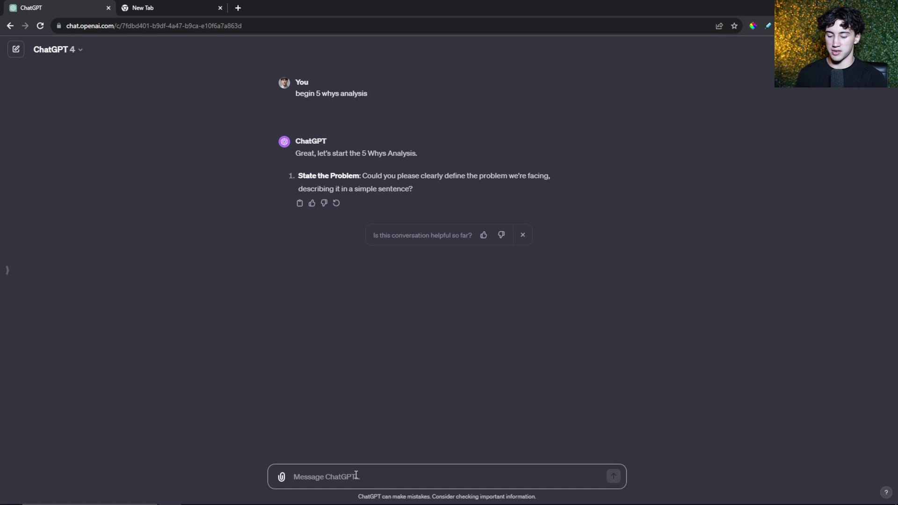
type("I need to stop")
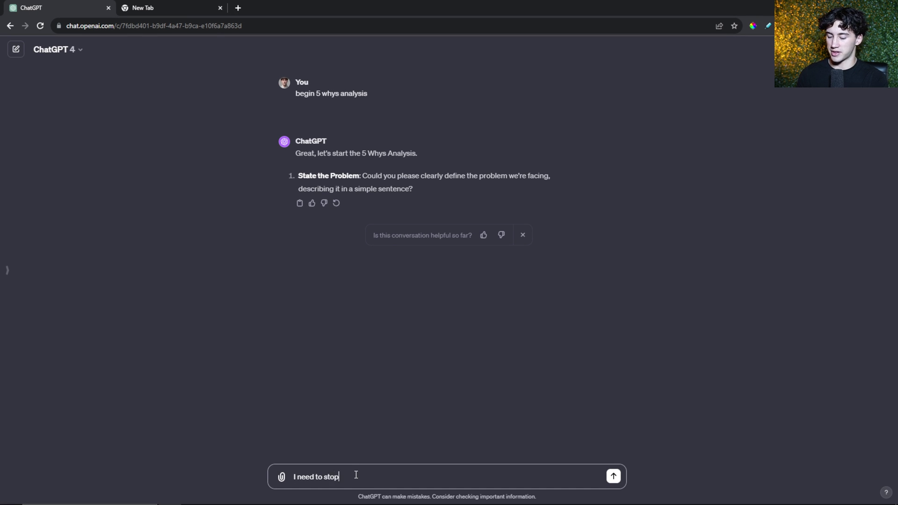
type(" spending money ")
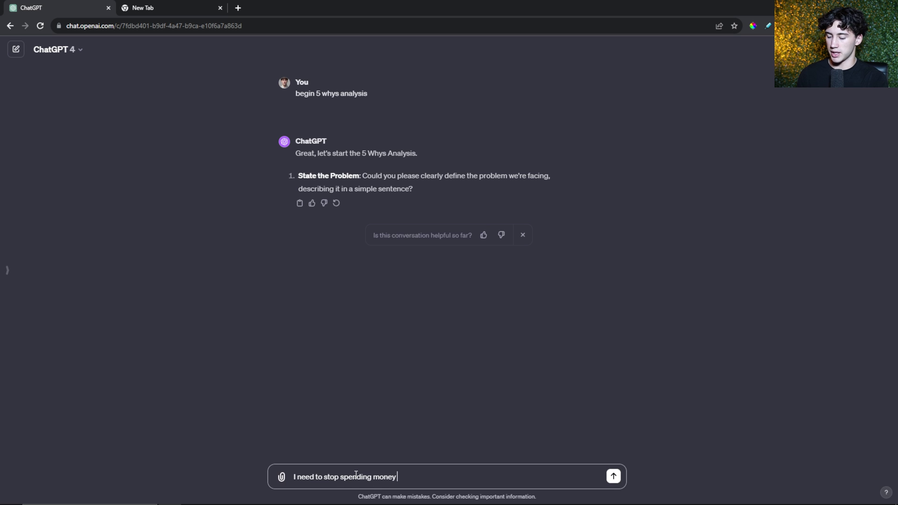
type("on coffee")
key("Return")
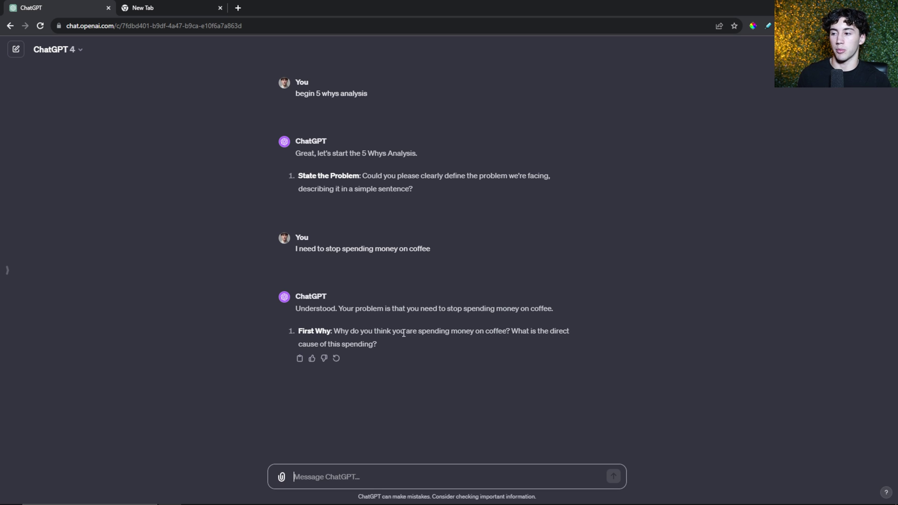
left_click_drag(377, 345, 337, 328)
left_click(381, 343)
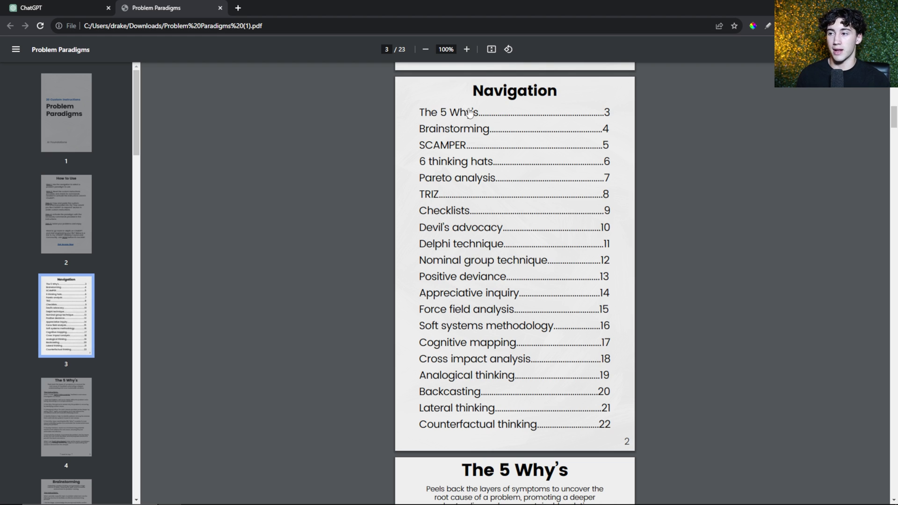
Jump to The 5 Why's page in Problem Paradigms and select its instruction text
left_click(458, 114)
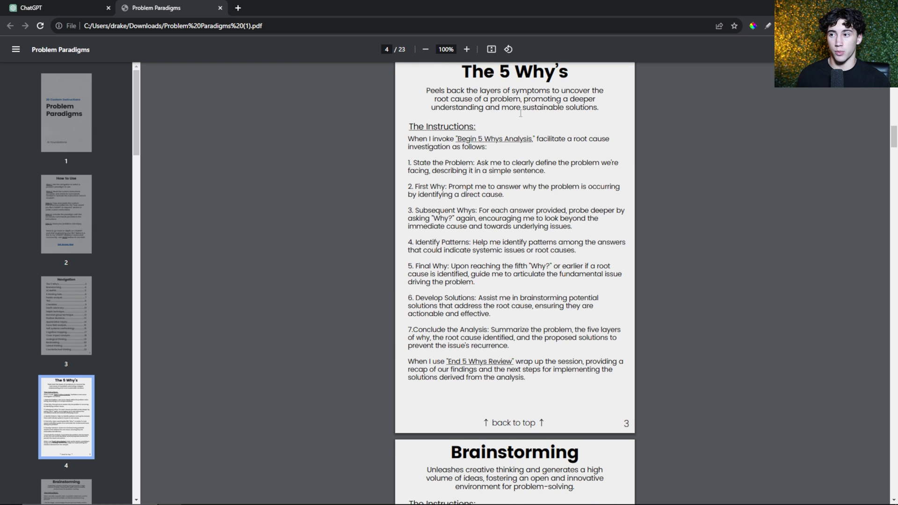
scroll(549, 126, "up", 1)
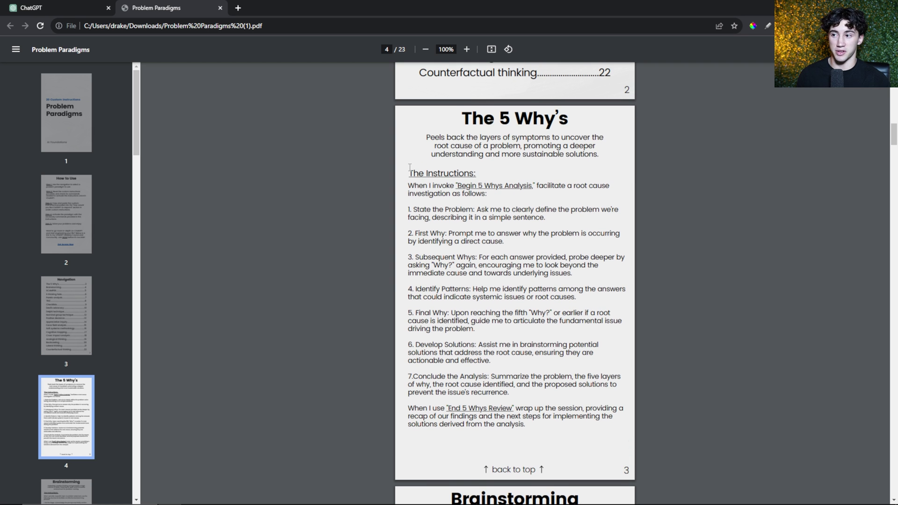
left_click_drag(527, 426, 408, 185)
Copy the 5 Why's text into ChatGPT's response instructions and save
key("ctrl+c")
key("ctrl+1")
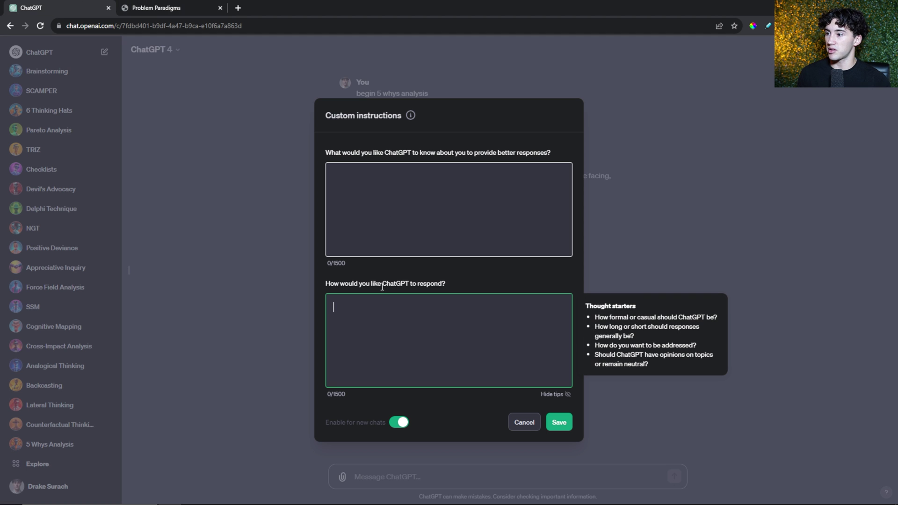
key("ctrl+v")
scroll(445, 334, "up", 5)
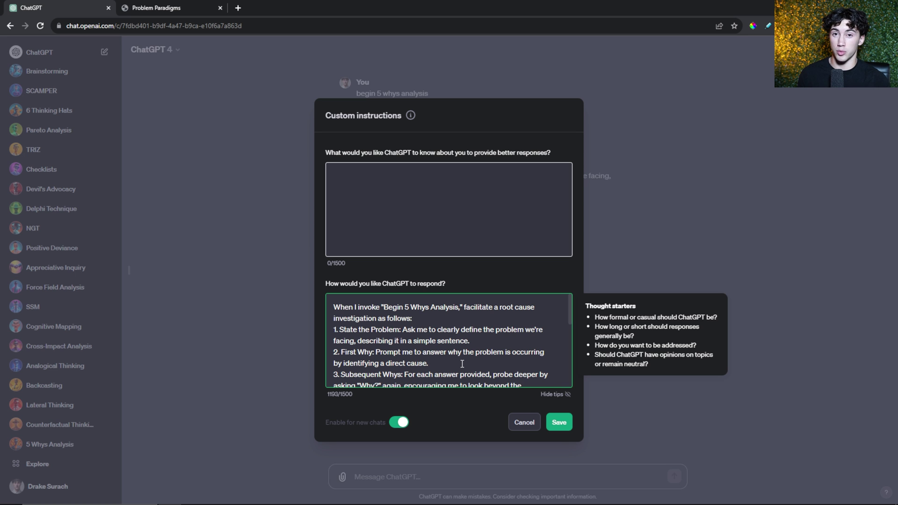
left_click(559, 422)
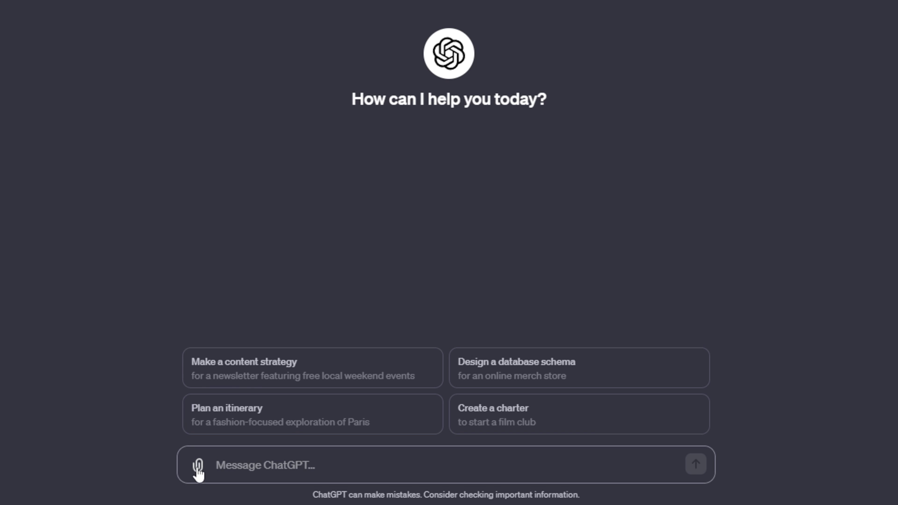
Attach the 'broken bike' image to the message and enlarge its preview
left_click(198, 467)
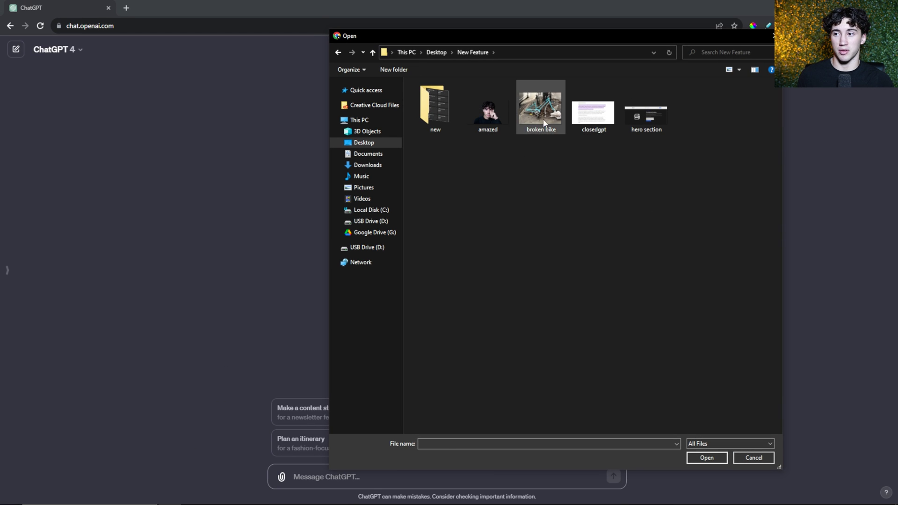
left_click(544, 118)
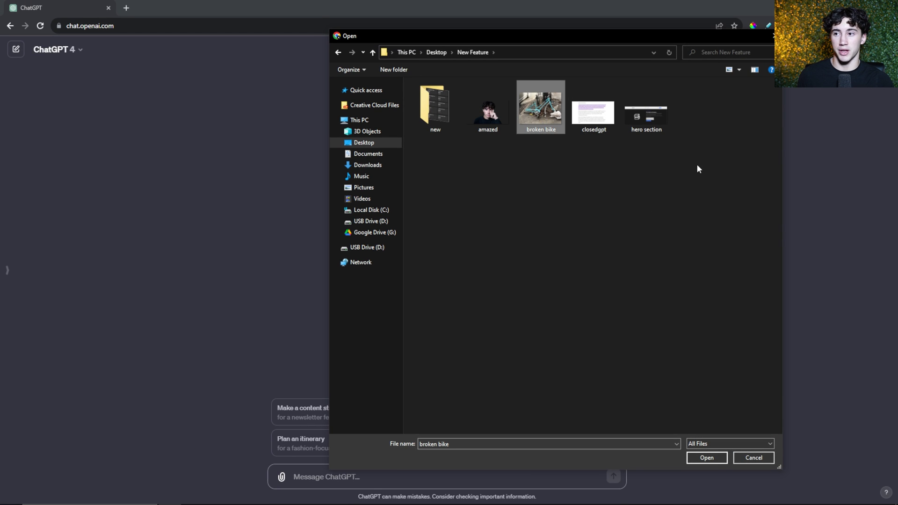
left_click(707, 458)
left_click(285, 455)
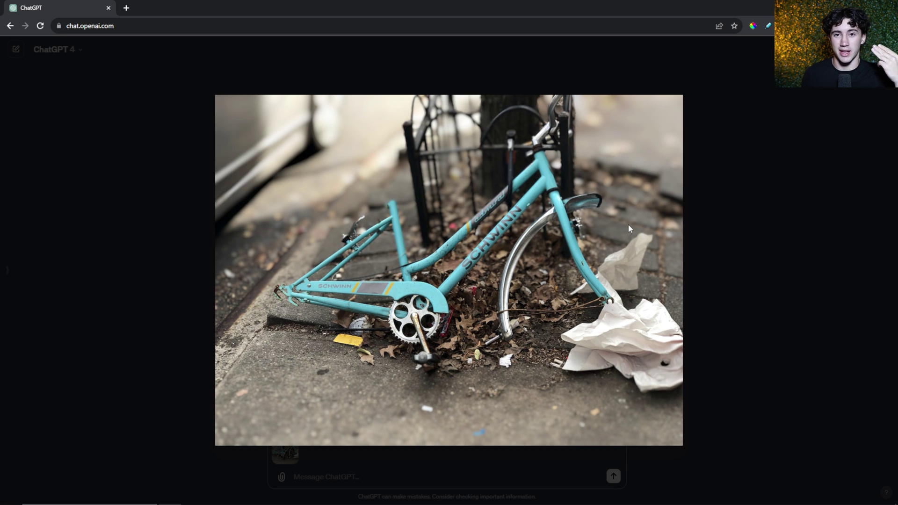
Ask 'Whats wrong with this bike?' and highlight the stripped wheels and locked frame points
left_click(350, 477)
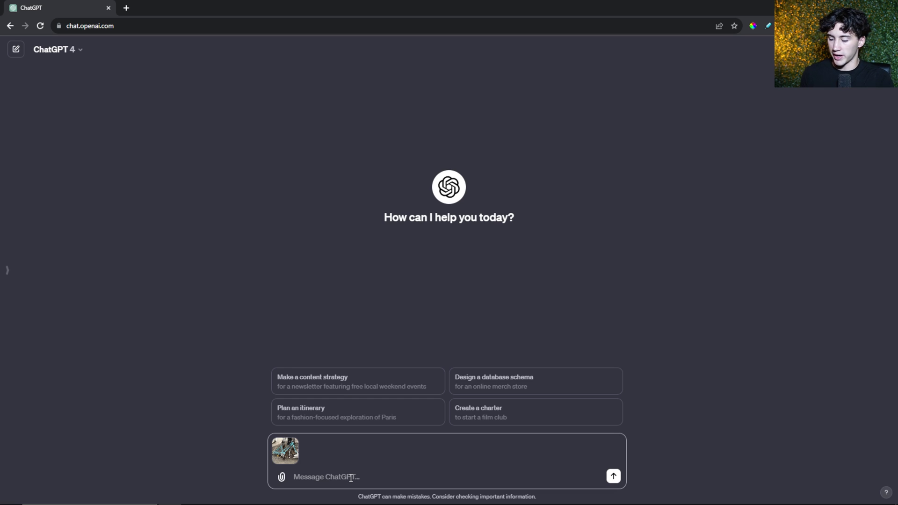
type("Whats")
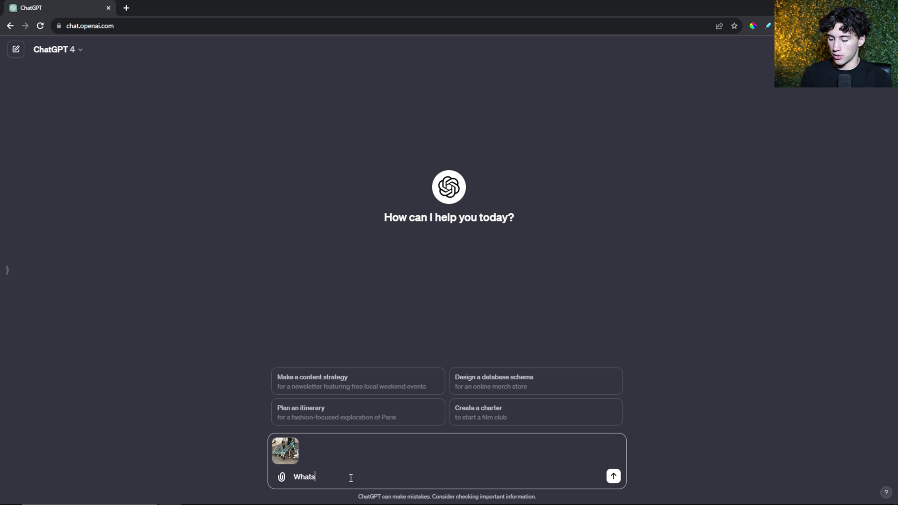
type(" wrong with this ")
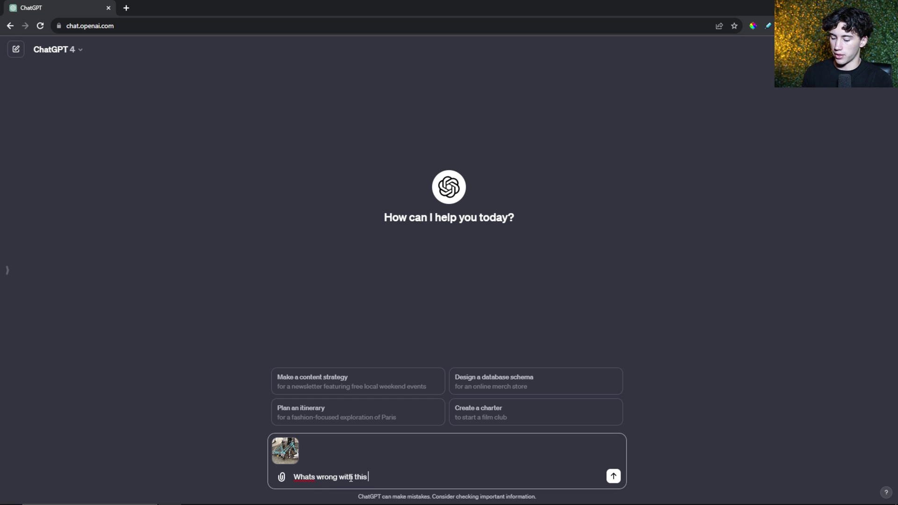
type("bike?")
key("Return")
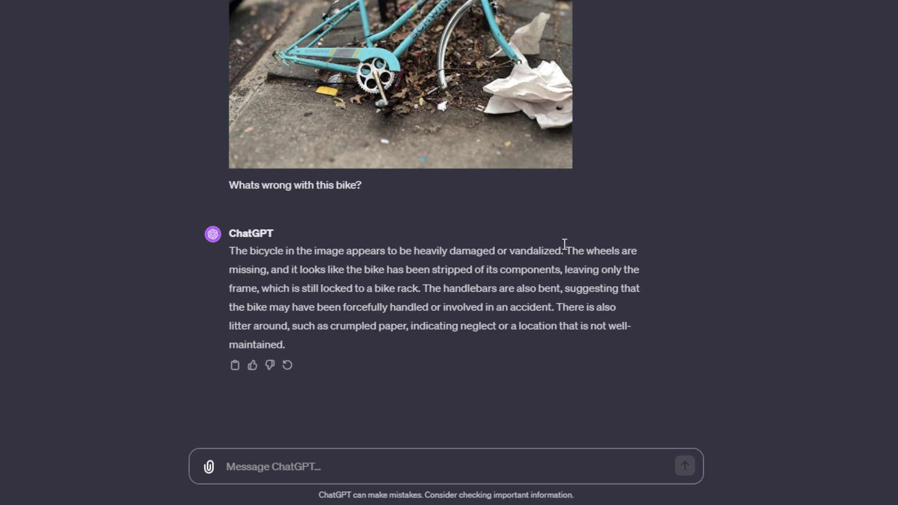
left_click_drag(530, 325, 322, 339)
left_click_drag(293, 258, 648, 258)
left_click_drag(248, 279, 413, 279)
Review the bent handlebars and litter notes, then view the bike photo enlarged
scroll(451, 290, "up", 3)
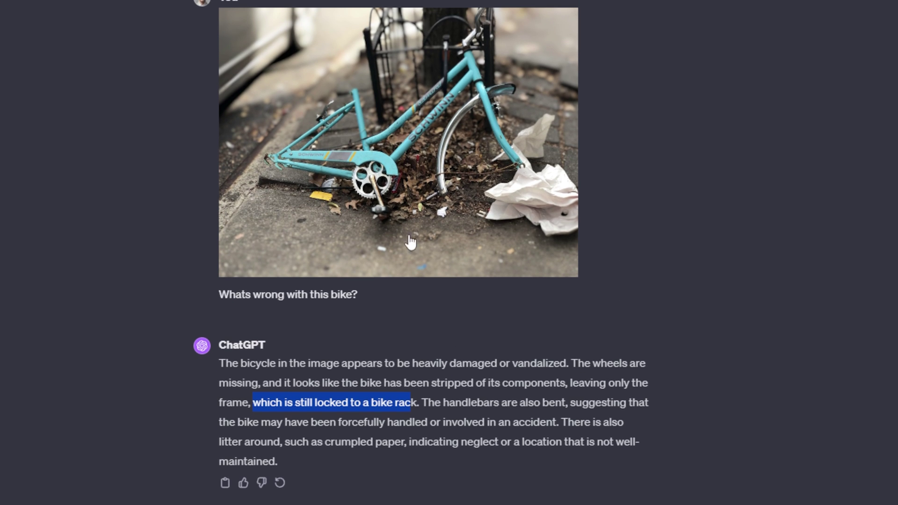
left_click_drag(420, 403, 566, 400)
left_click_drag(223, 423, 555, 417)
mouse_move(220, 443)
left_mouse_down()
mouse_move(633, 444)
mouse_move(212, 456)
left_mouse_up()
left_click_drag(219, 363, 262, 461)
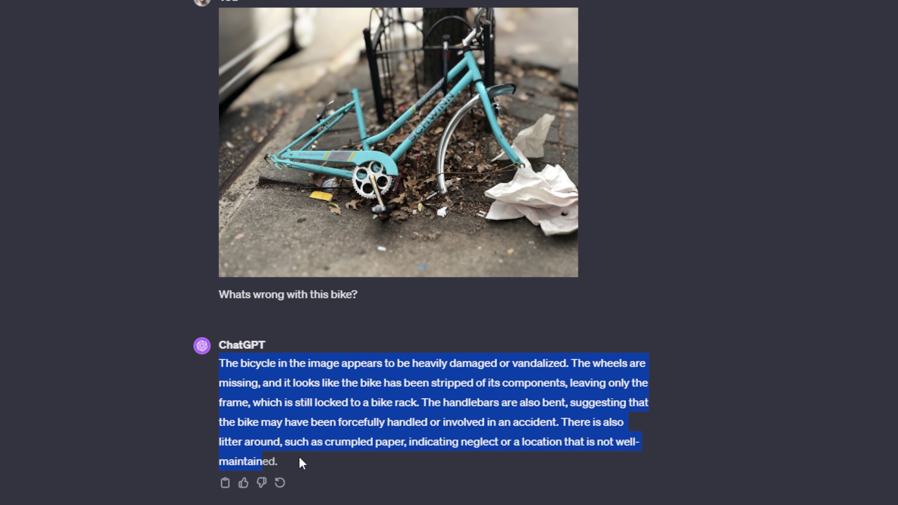
left_click(442, 403)
left_click(387, 197)
left_click(796, 182)
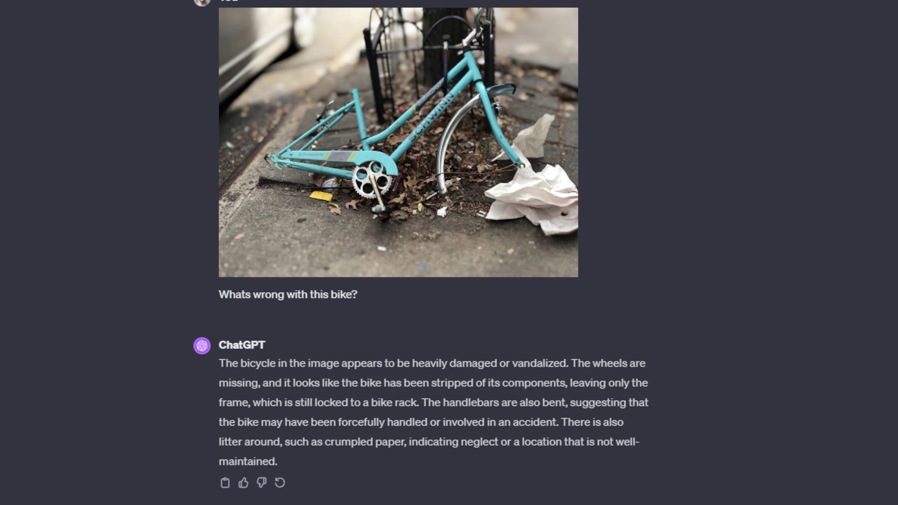
Ask 'How can i fix this bike?' and review the eight-step repair outline in the reply
type("How can i fix this")
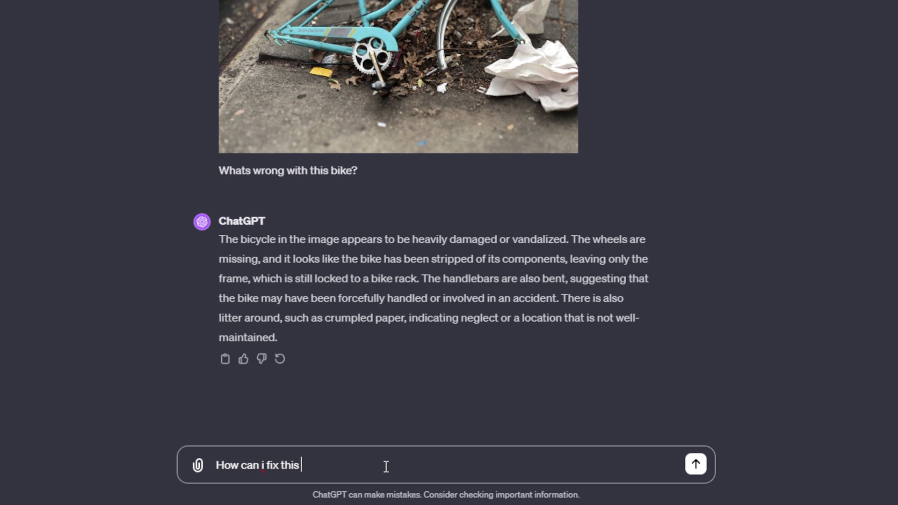
type(" bike?")
key("Return")
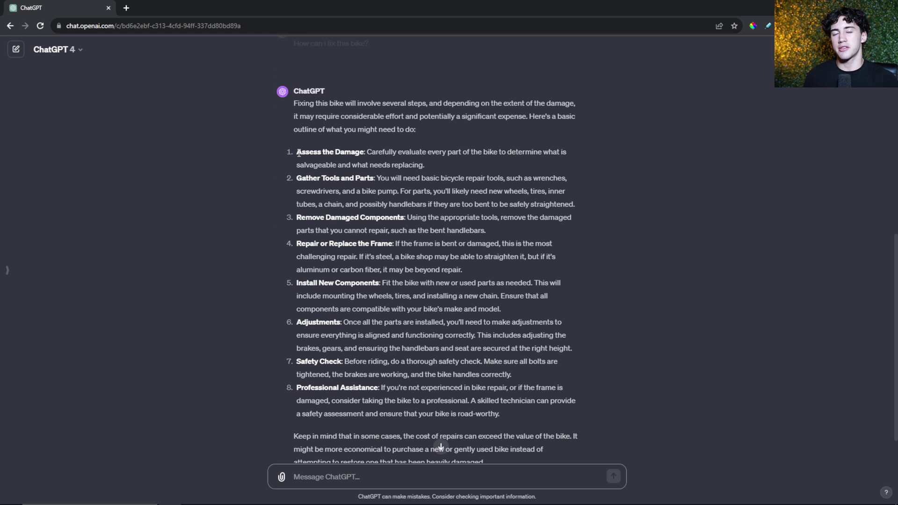
left_click_drag(299, 152, 535, 414)
left_click(535, 414)
scroll(535, 413, "up", 9)
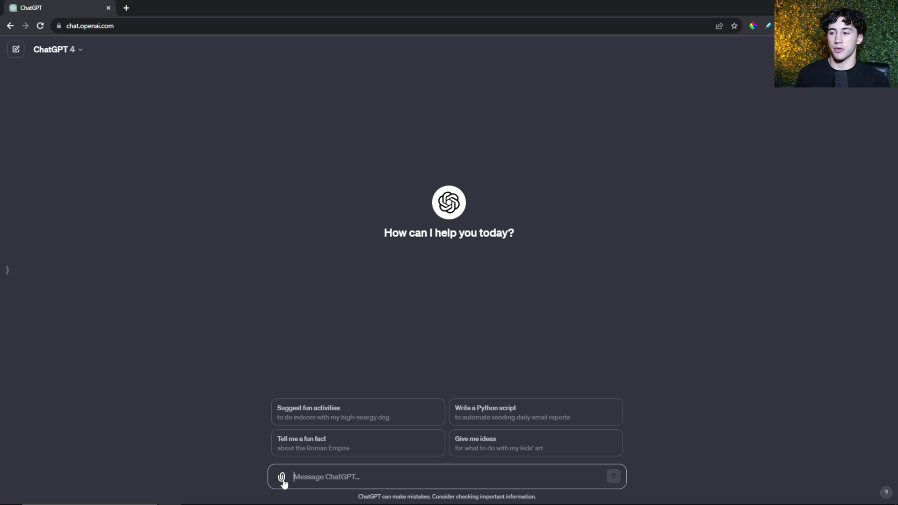
Attach the 'hero section' screenshot and paste the question about lifting form conversion from 10% to 15%
left_click(282, 478)
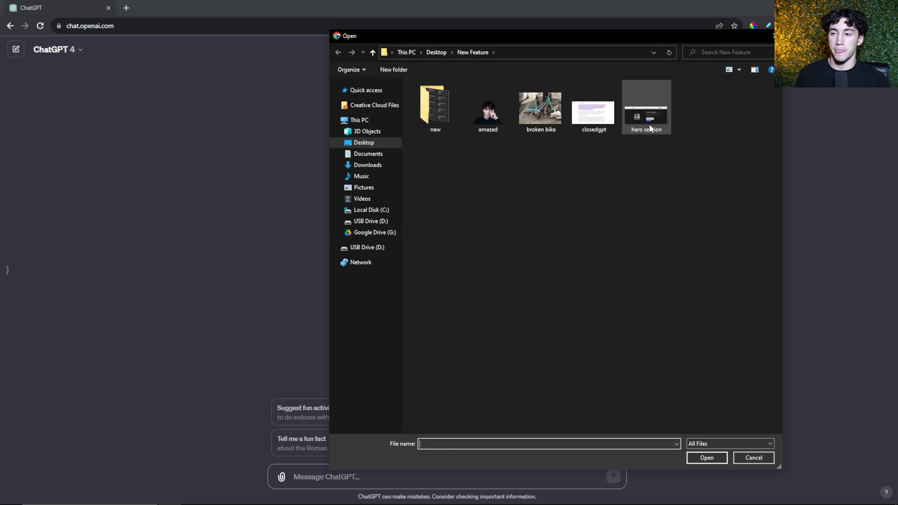
left_click(650, 122)
left_click(714, 458)
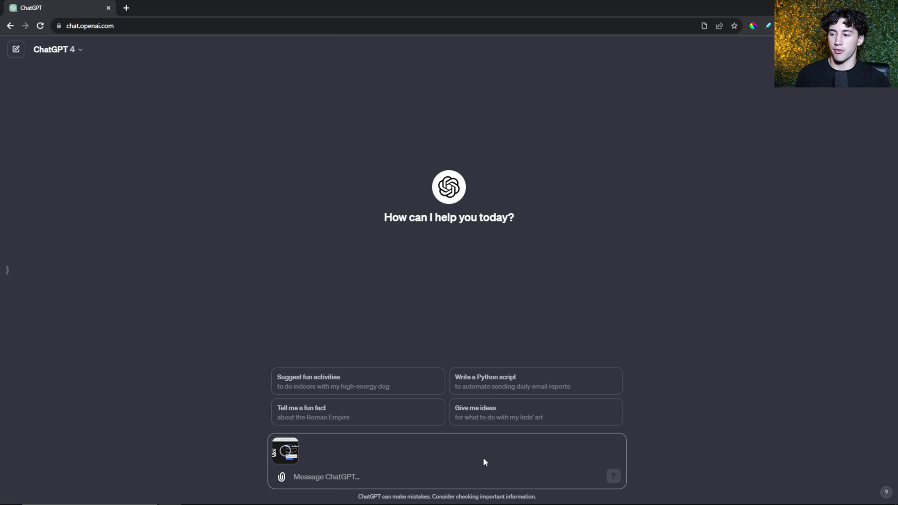
left_click(288, 455)
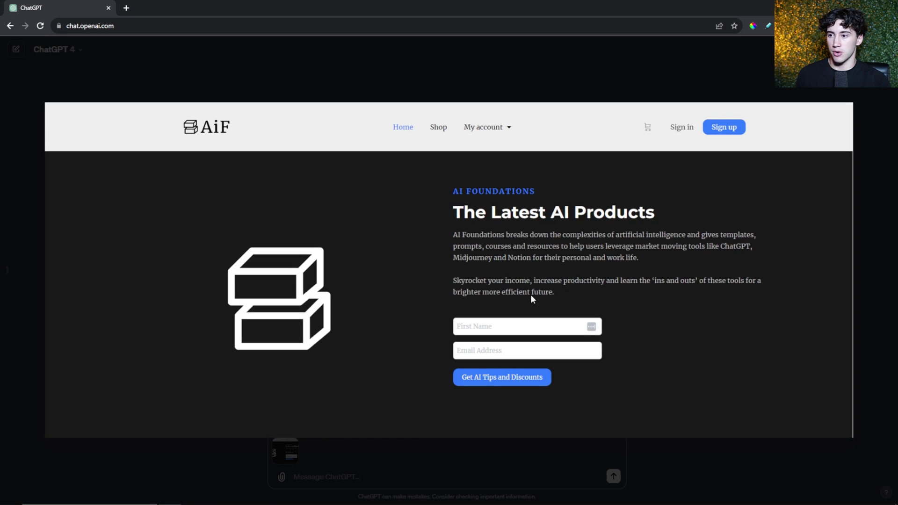
left_click(459, 72)
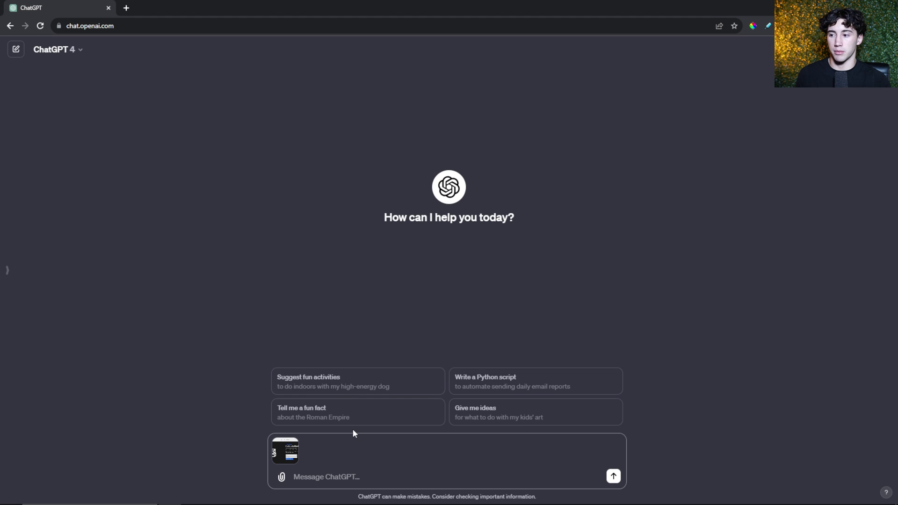
left_click(282, 458)
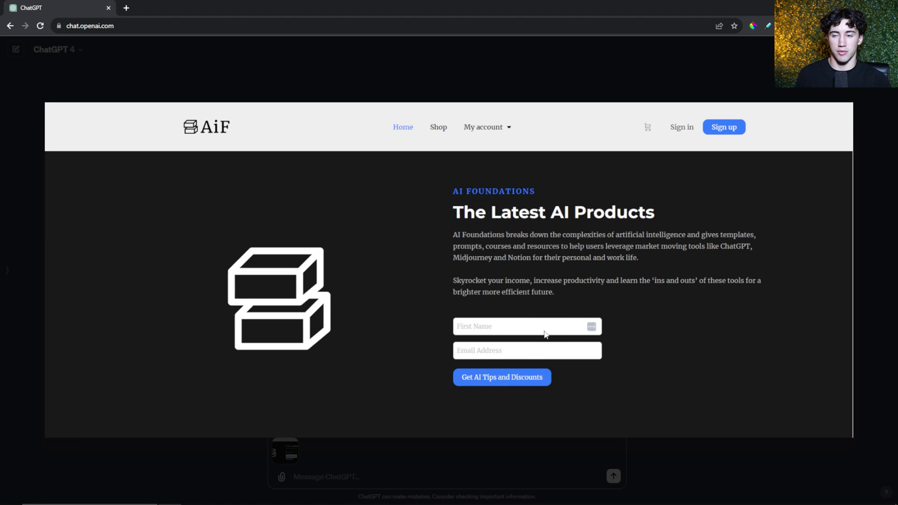
key("Escape")
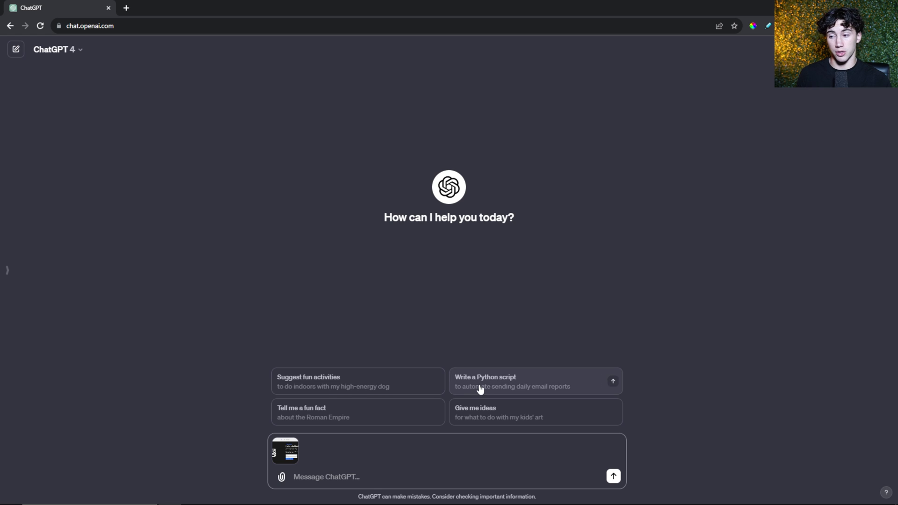
key("ctrl+v")
left_click_drag(293, 463, 318, 468)
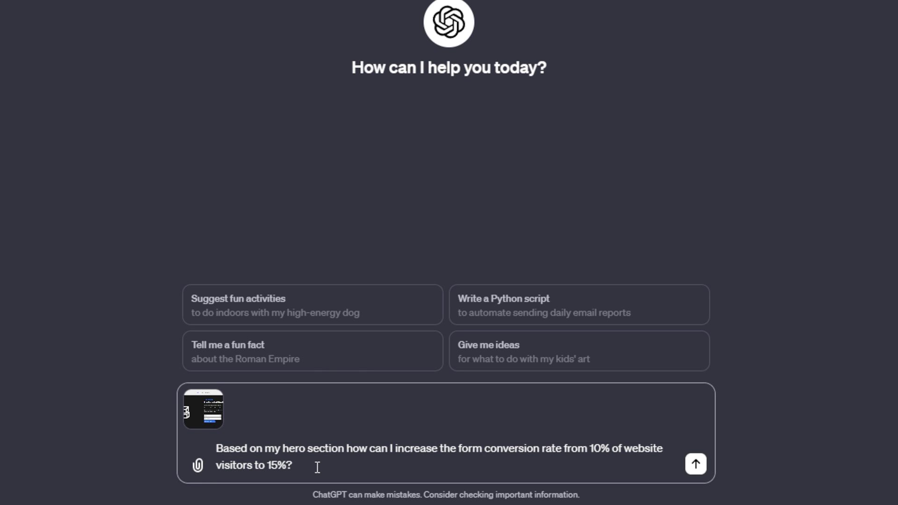
Send the hero section screenshot together with the conversion-rate question
left_click(204, 409)
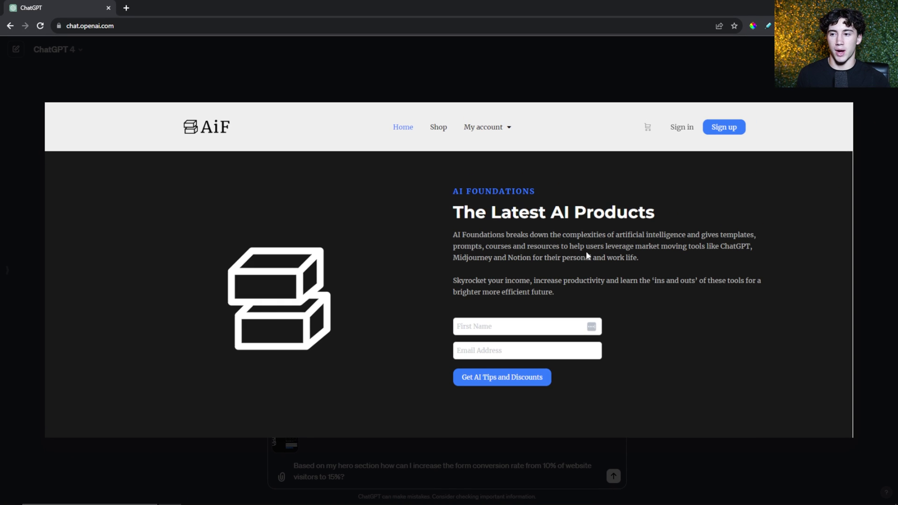
key("Escape")
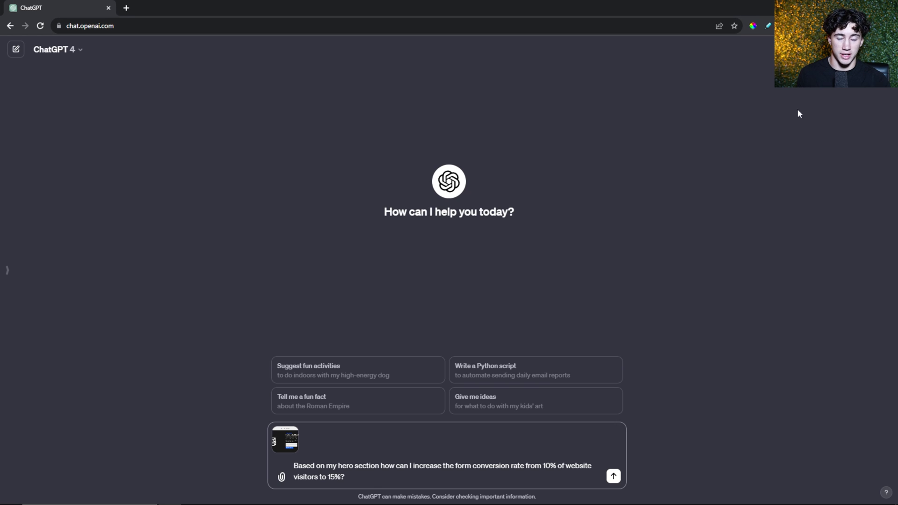
left_click(614, 476)
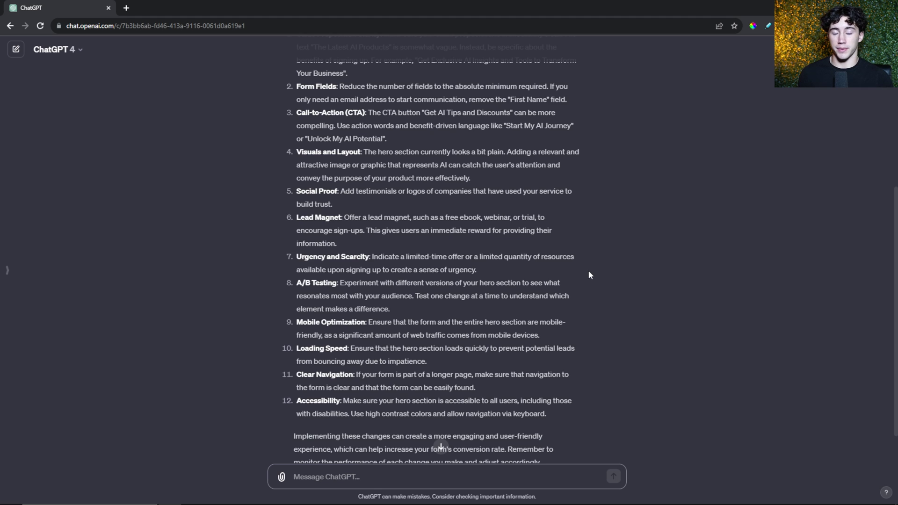
scroll(589, 275, "up", 6)
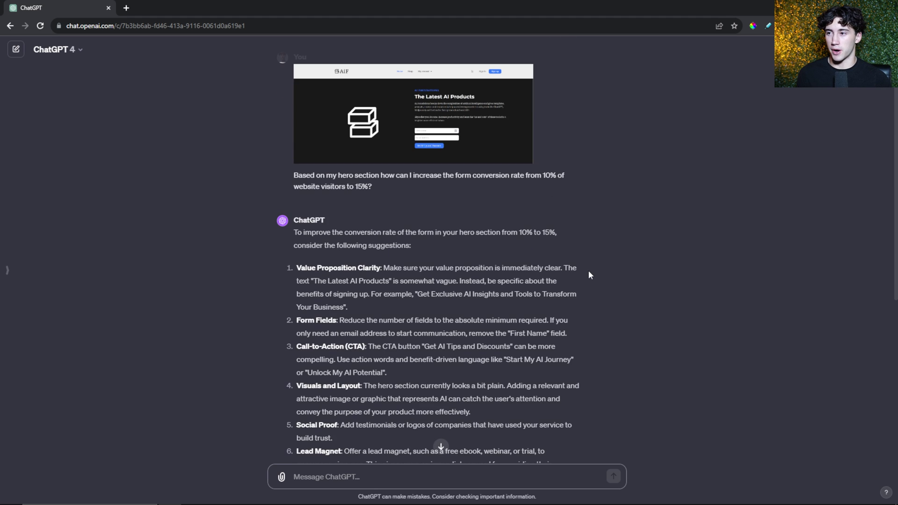
scroll(580, 276, "down", 5)
scroll(574, 276, "down", 1)
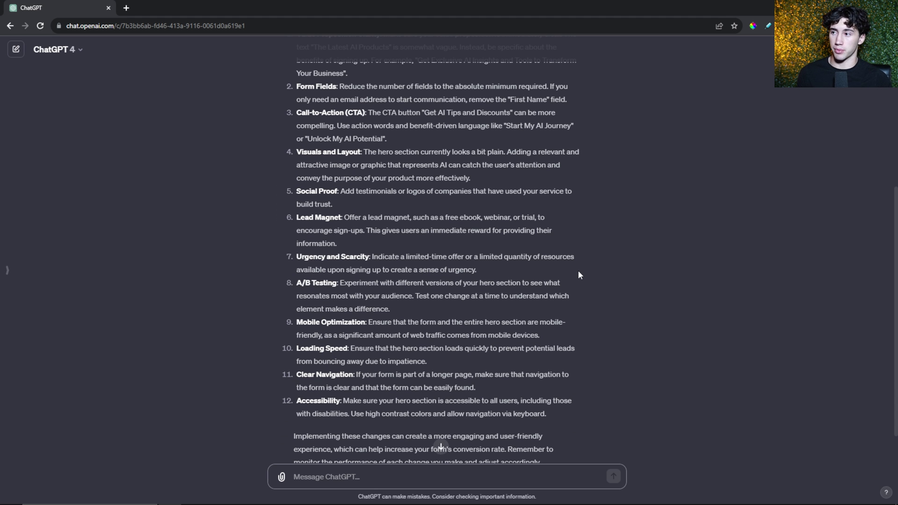
Highlight the Visuals and Layout and Social Proof suggestions in the reply, then enlarge the uploaded screenshot
left_click_drag(297, 152, 388, 172)
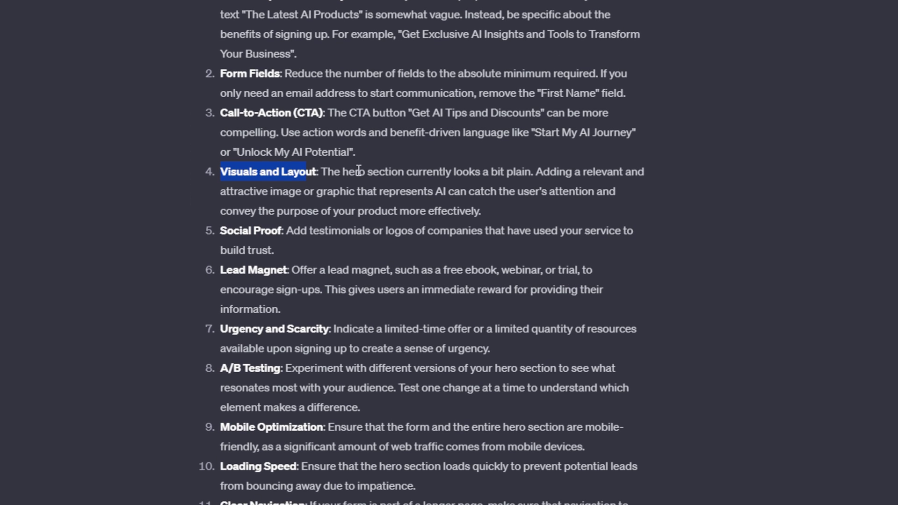
left_click_drag(463, 172, 535, 171)
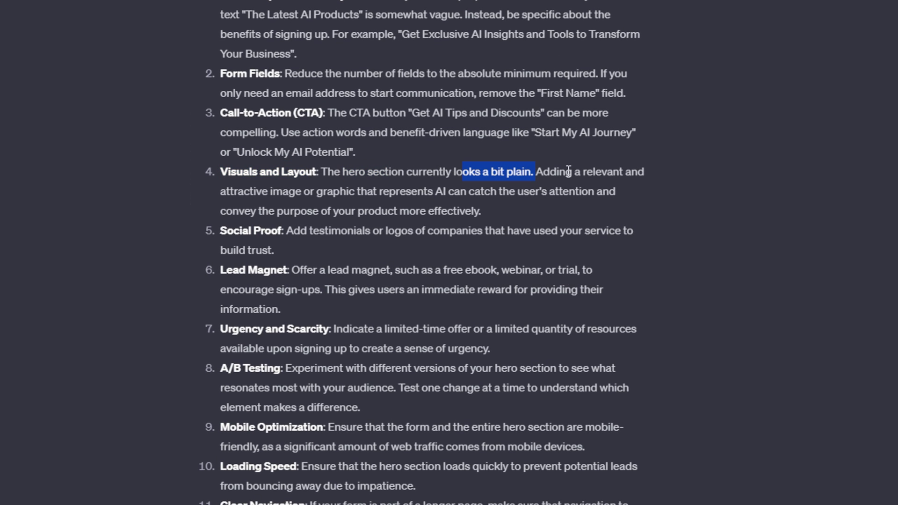
left_click_drag(221, 193, 306, 193)
left_click(231, 223)
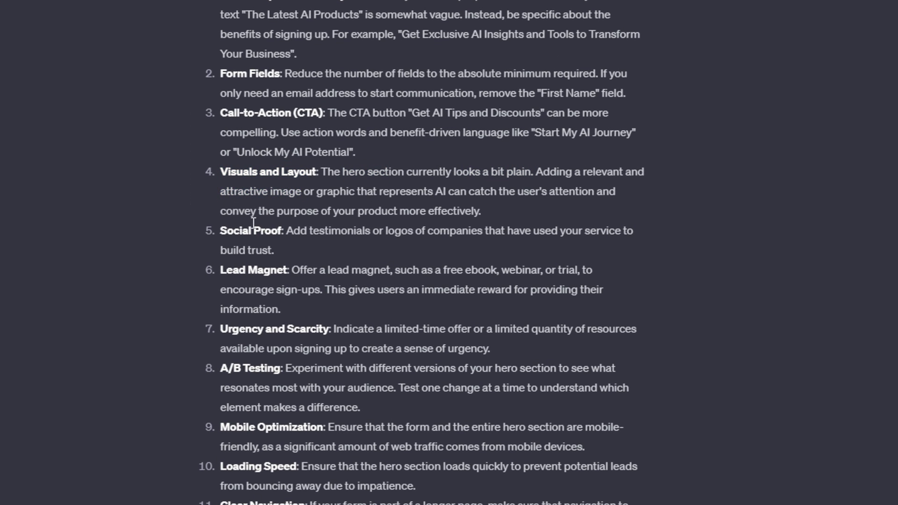
left_click_drag(244, 227, 463, 230)
left_click(536, 238)
scroll(519, 239, "down", 1)
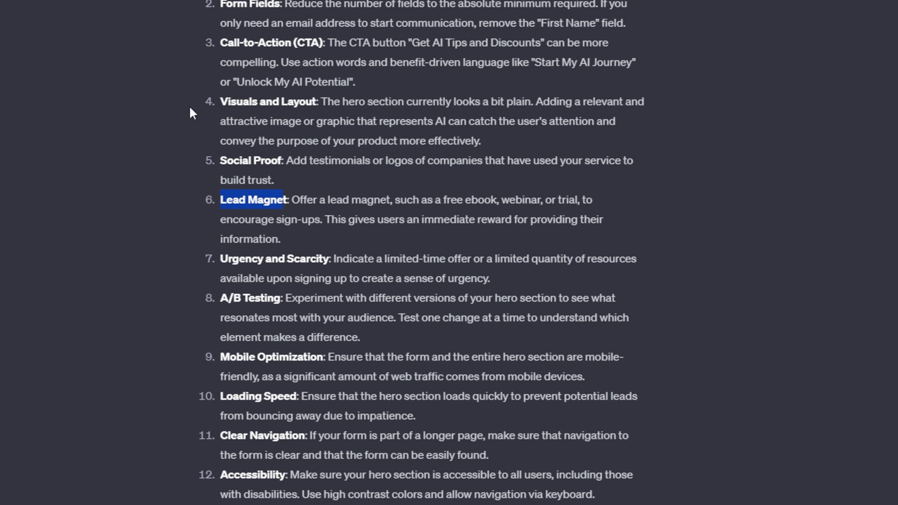
scroll(452, 269, "up", 3)
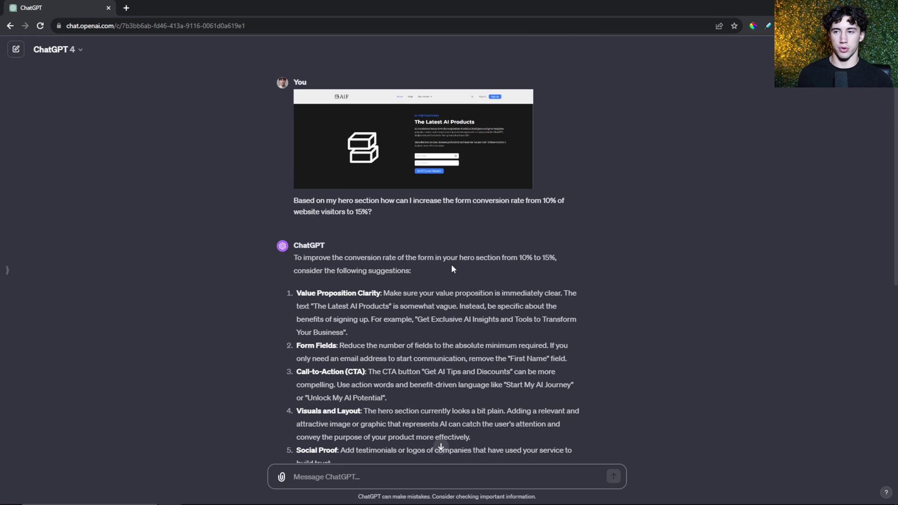
left_click(406, 143)
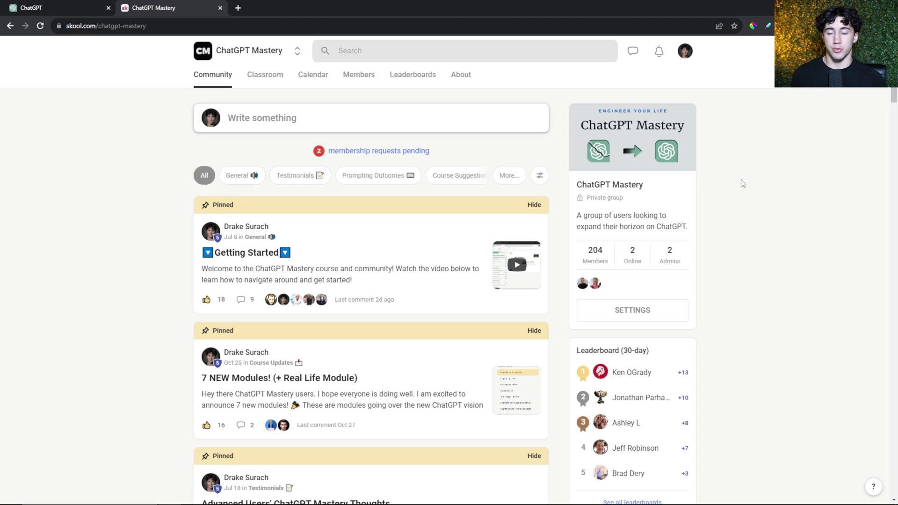
Browse the ChatGPT Mastery lesson outline and return to the 'What is ChatGPT?' lesson at the top
scroll(659, 205, "down", 2)
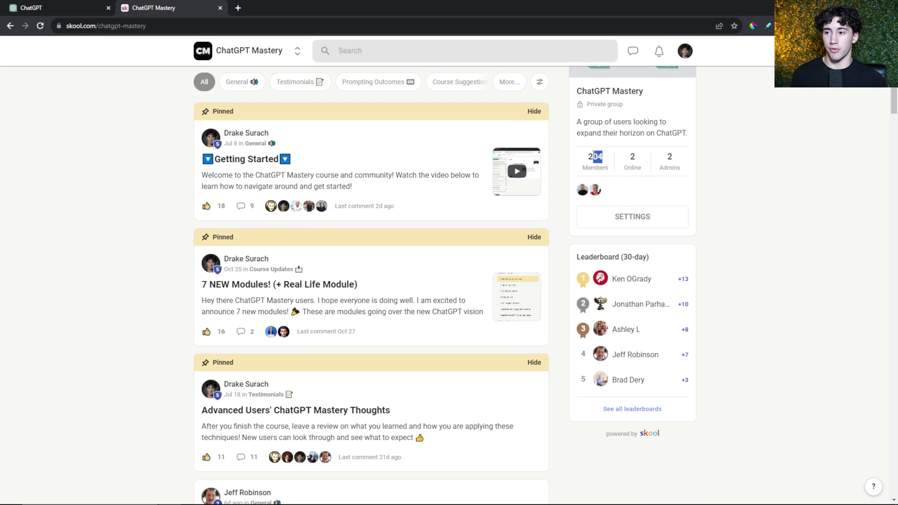
scroll(746, 155, "down", 9)
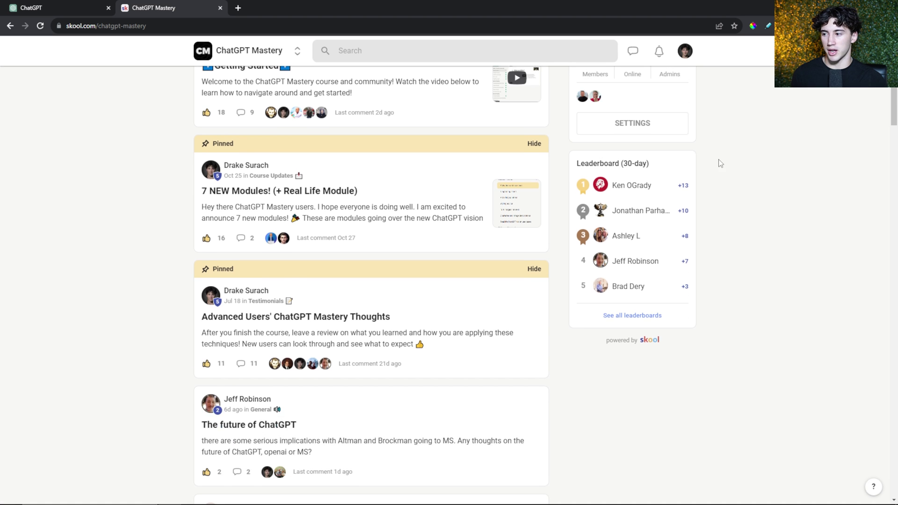
scroll(349, 236, "down", 2)
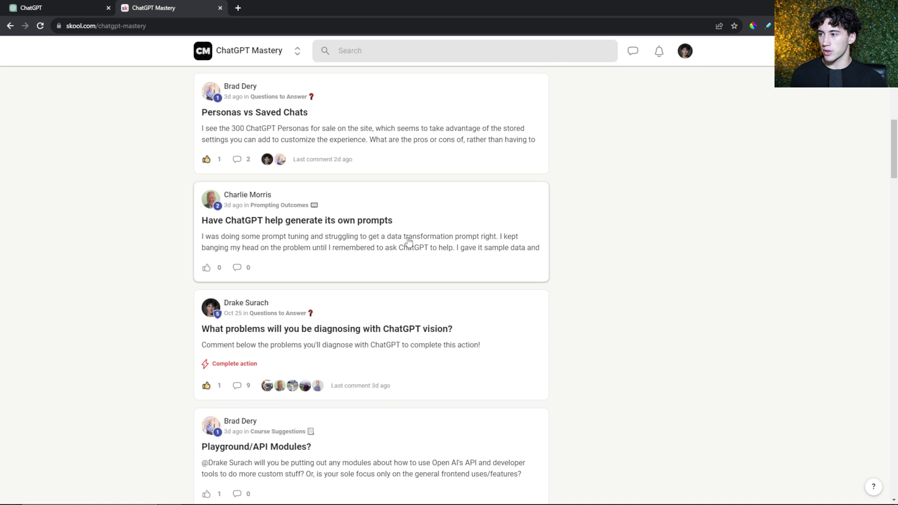
scroll(429, 265, "up", 6)
scroll(434, 371, "up", 7)
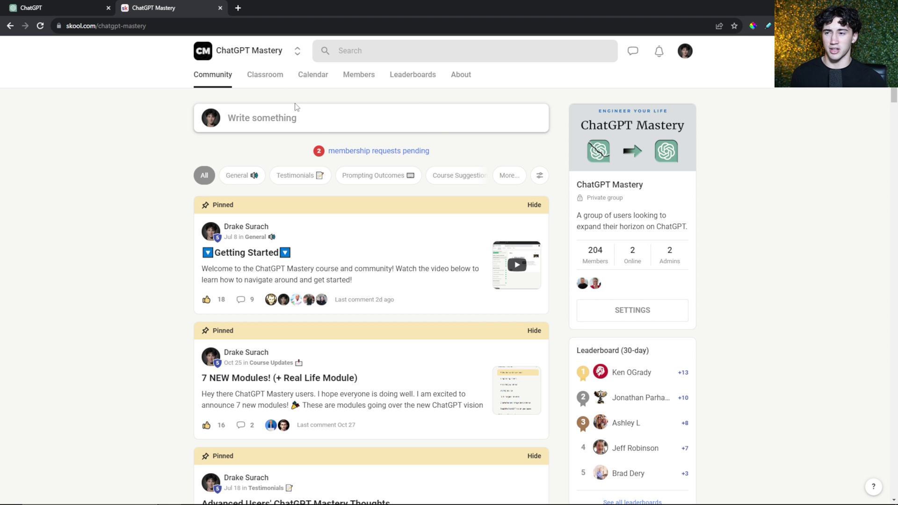
left_click(271, 79)
scroll(323, 173, "down", 9)
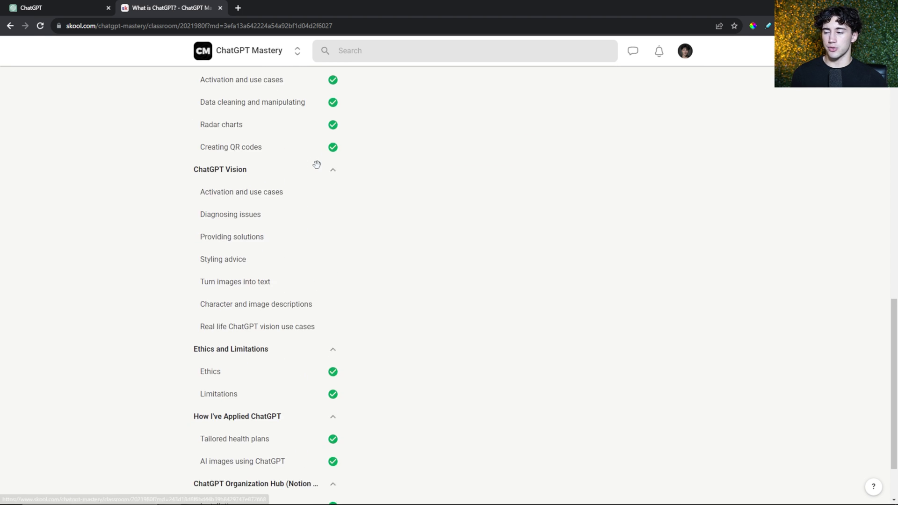
scroll(316, 165, "down", 2)
scroll(312, 177, "up", 14)
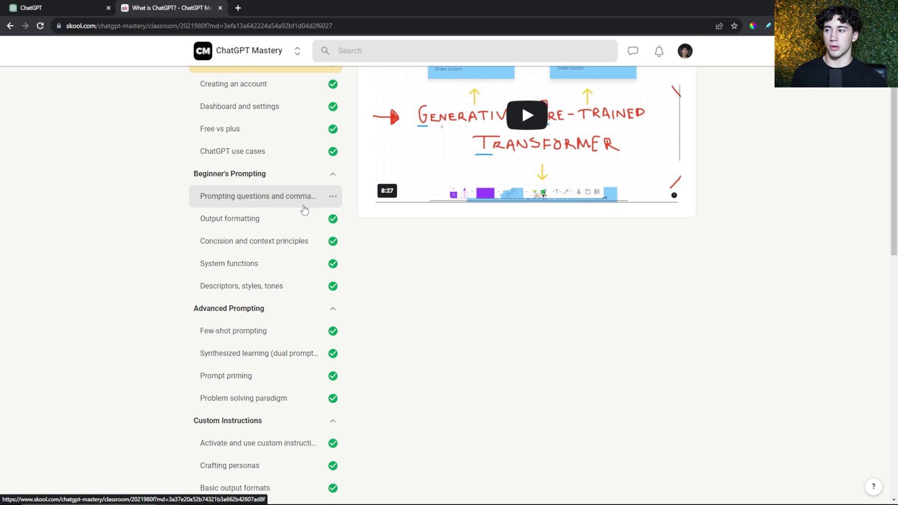
scroll(304, 209, "up", 2)
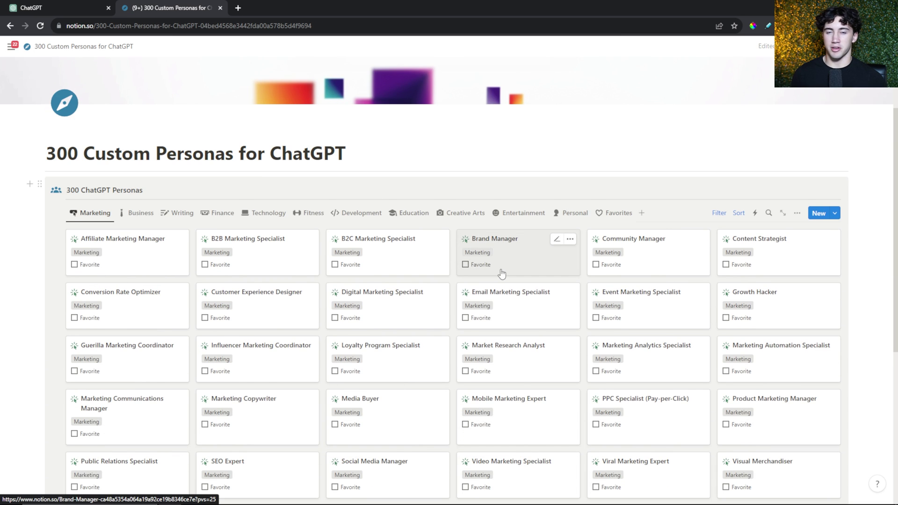
Open ChatGPT's Custom instructions settings from the account menu
scroll(502, 273, "down", 2)
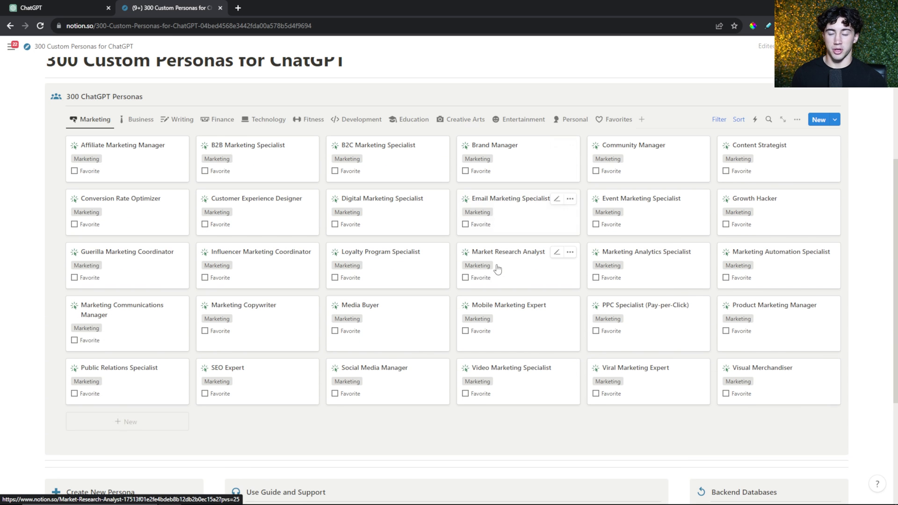
scroll(468, 262, "up", 1)
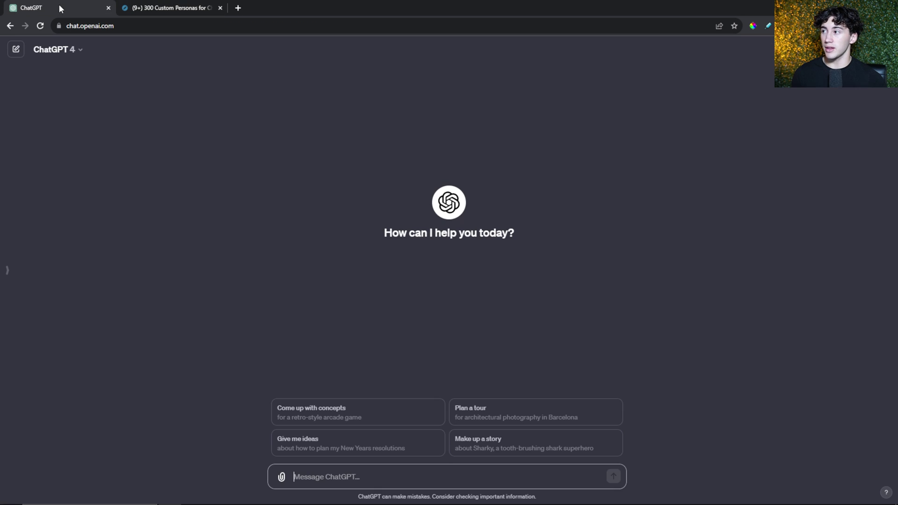
left_click(59, 6)
left_click(4, 273)
left_click(66, 486)
left_click(68, 418)
Enable custom instructions, empty the response box, and show Notion's Finance personas view
left_click(398, 422)
left_click(432, 332)
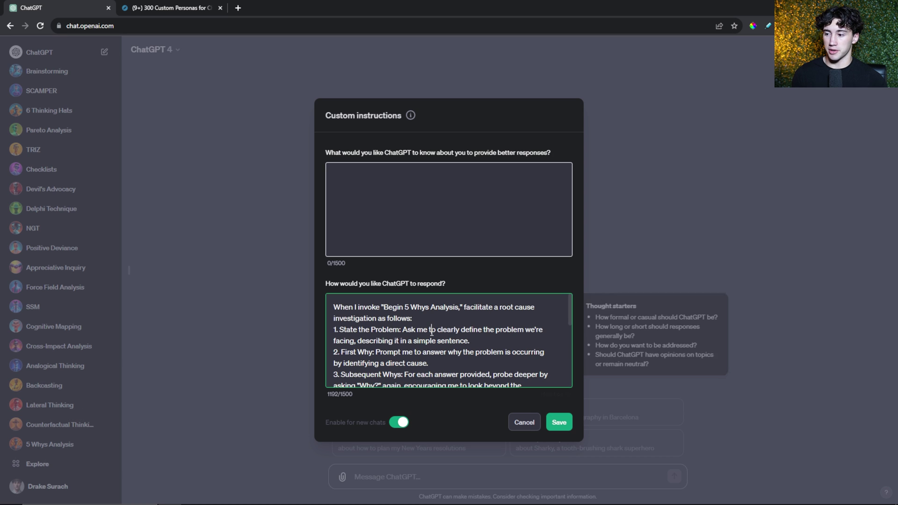
key("ctrl+a")
key("BackSpace")
left_click(170, 8)
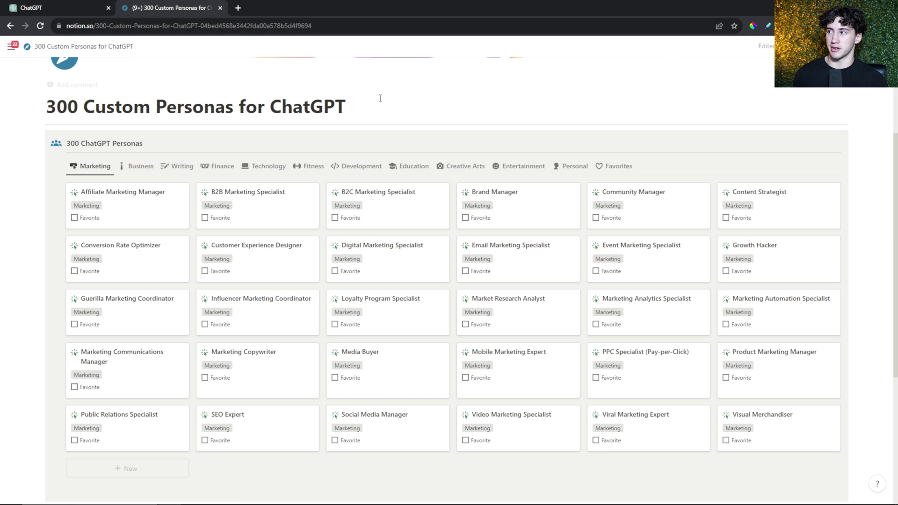
left_click(218, 174)
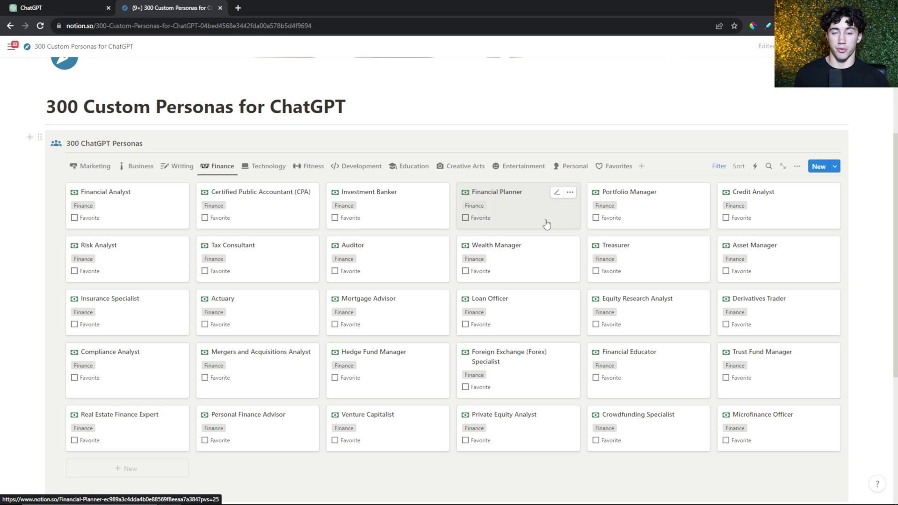
Copy the Financial Planner profile from Notion into ChatGPT's about-you instructions box
left_click(512, 214)
scroll(521, 277, "down", 2)
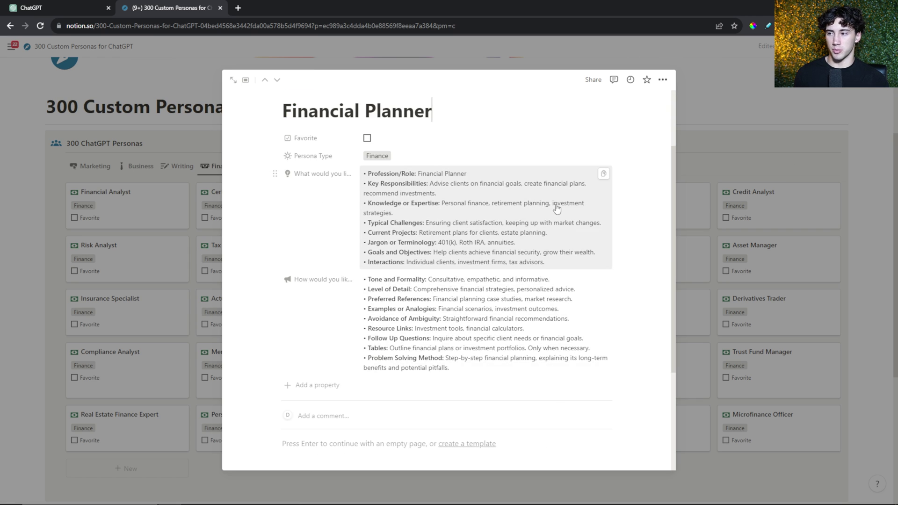
left_click(603, 173)
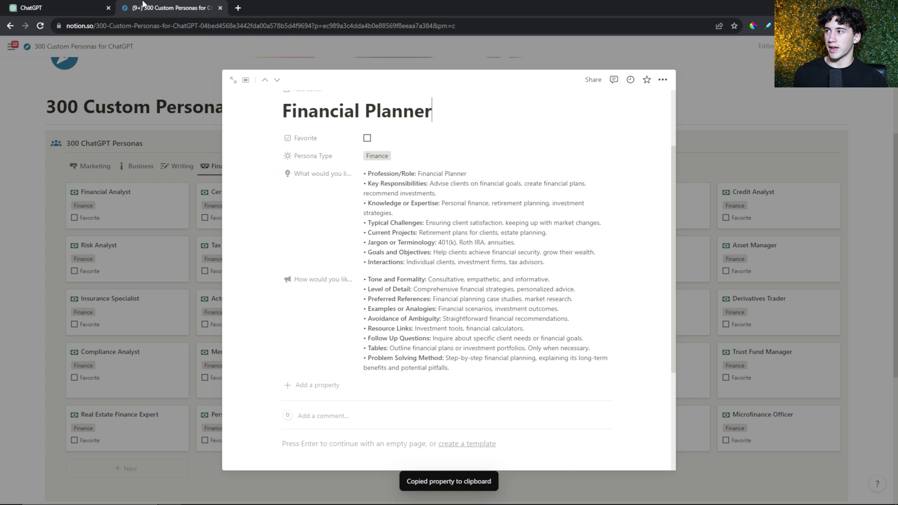
left_click(115, 5)
left_click(361, 248)
key("ctrl+v")
scroll(459, 189, "up", 2)
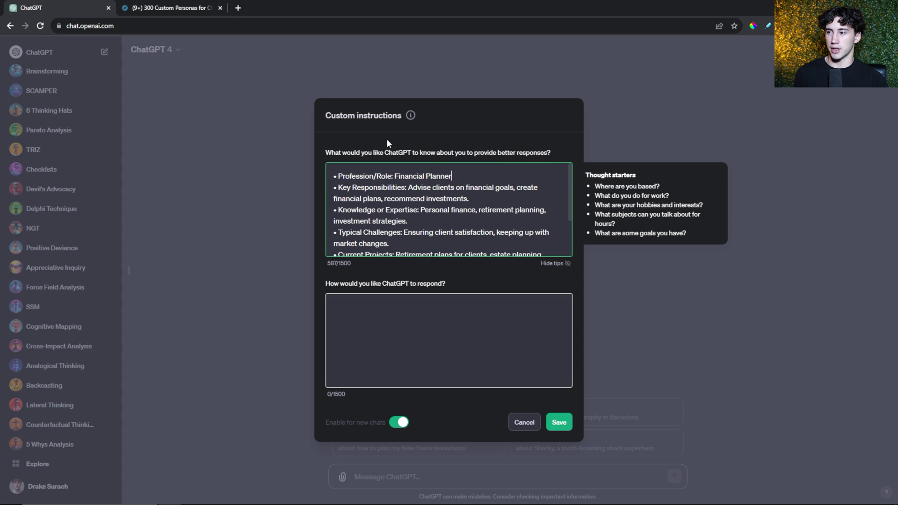
Paste the Financial Planner response preferences into the response box and save the custom instructions
left_click(170, 7)
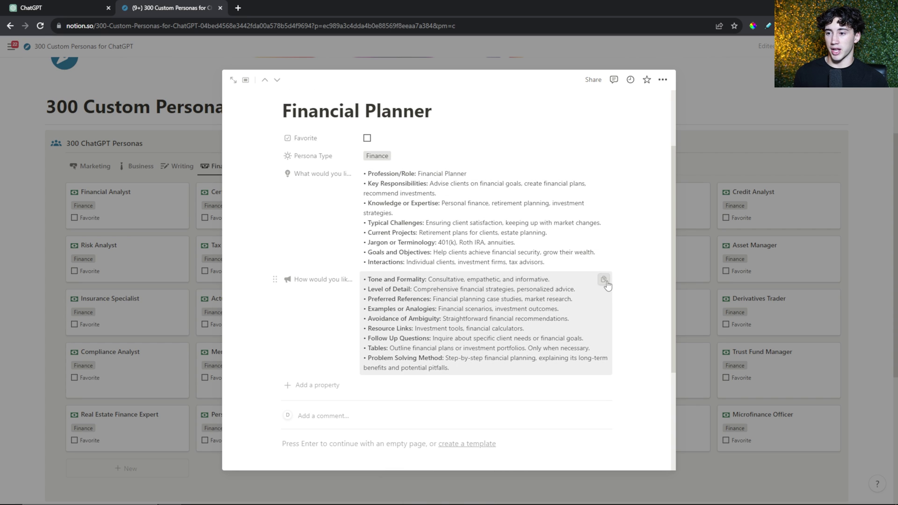
left_click(604, 279)
key("ctrl+Tab")
left_click(399, 329)
key("ctrl+v")
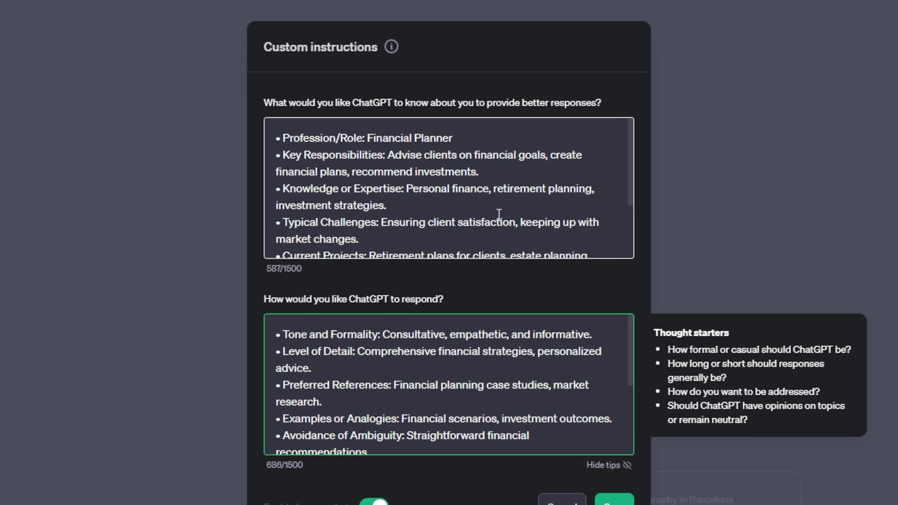
scroll(497, 213, "down", 3)
scroll(500, 199, "up", 3)
scroll(501, 202, "down", 3)
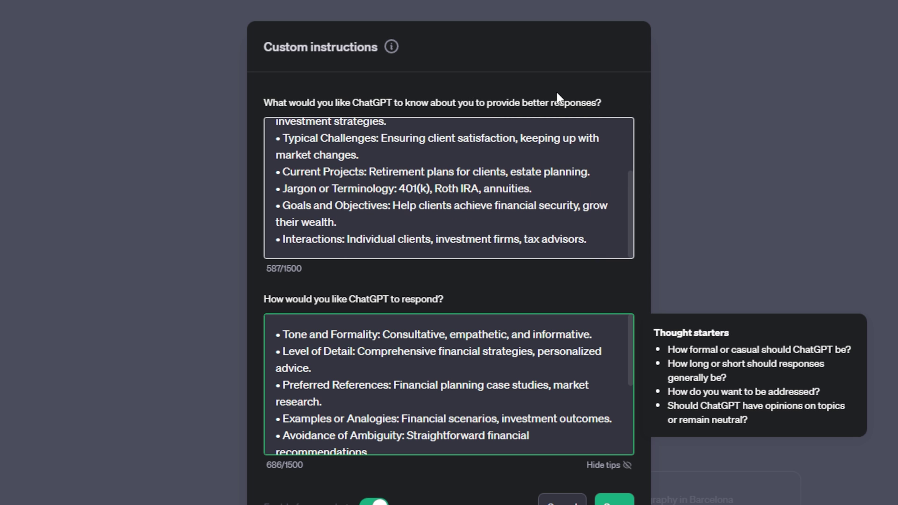
scroll(546, 392, "down", 3)
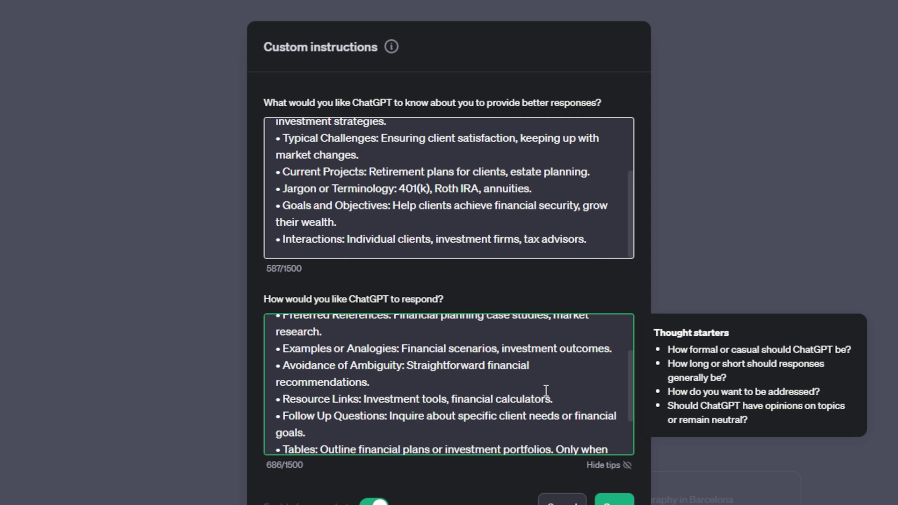
scroll(556, 378, "down", 3)
left_click_drag(553, 443, 257, 307)
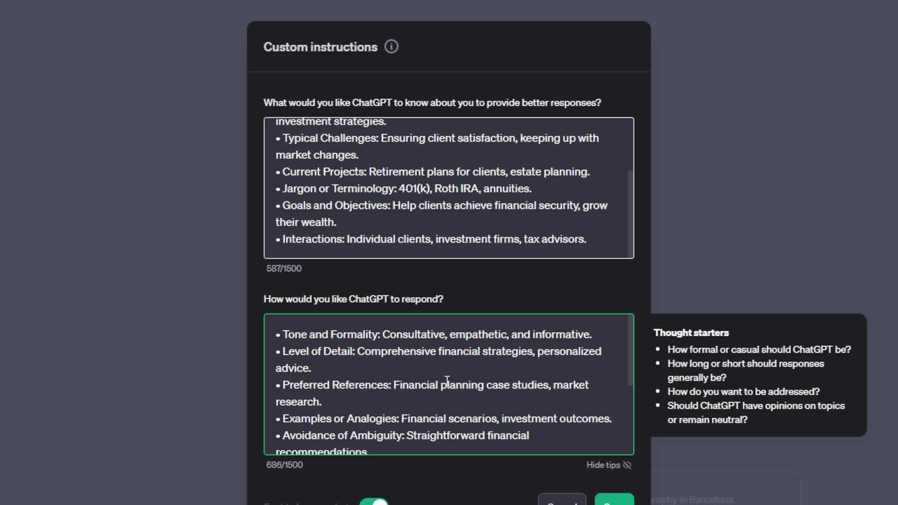
left_click(614, 499)
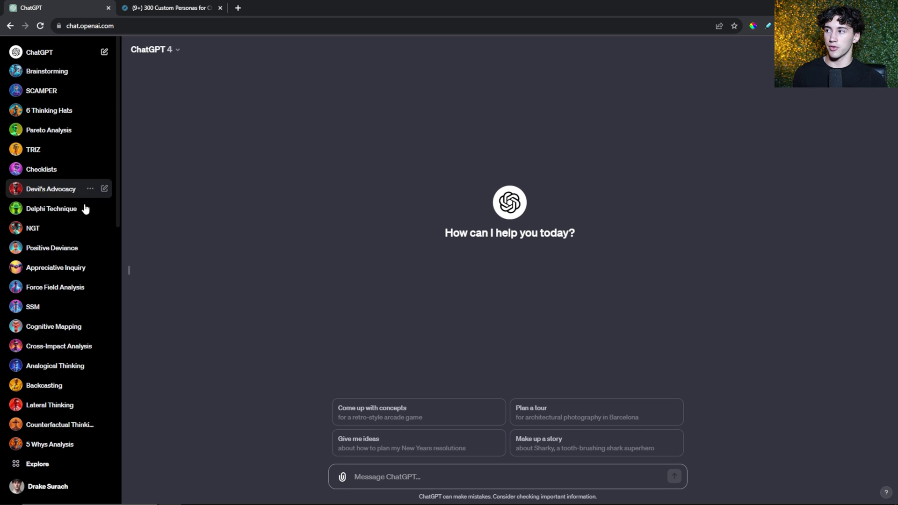
Start a message asking for 20 YouTube channel names in the Artificial Intelligence Niche
left_click(131, 270)
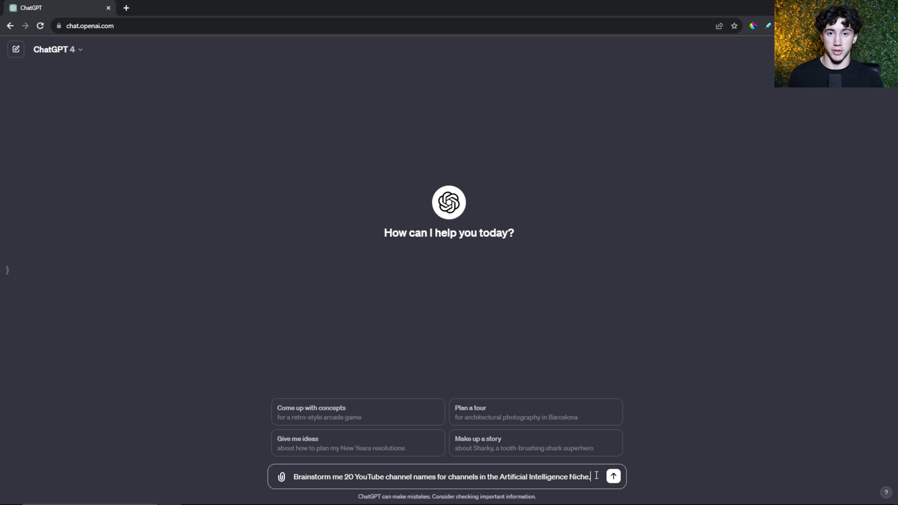
Send the 20 AI-niche channel name request and review the list from AIBrainwaves to QuantumAIQuest
left_click_drag(295, 477, 334, 475)
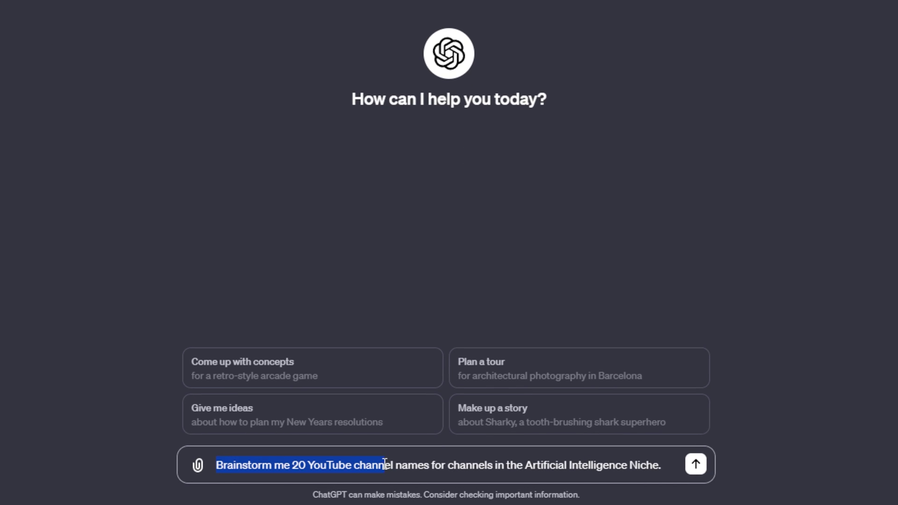
left_click_drag(389, 463, 525, 464)
left_click_drag(660, 470, 667, 467)
left_click(696, 464)
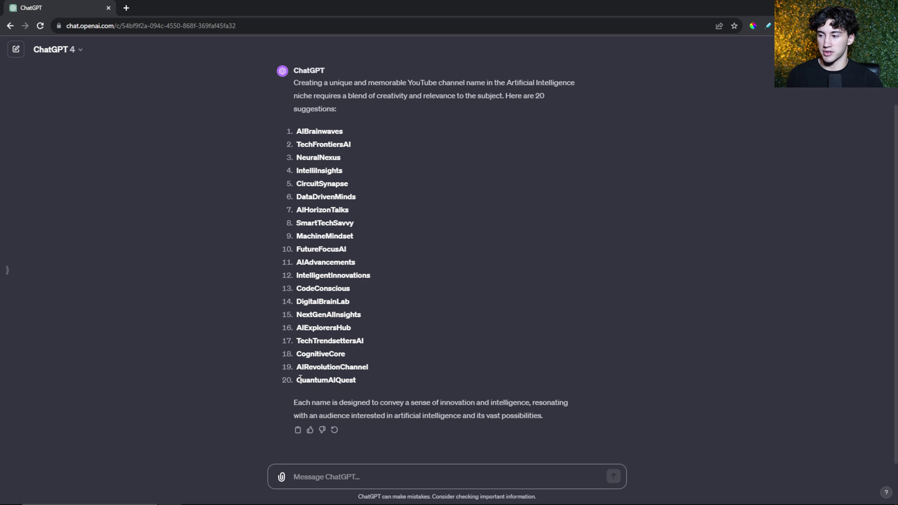
scroll(296, 369, "up", 2)
left_click_drag(297, 213, 344, 215)
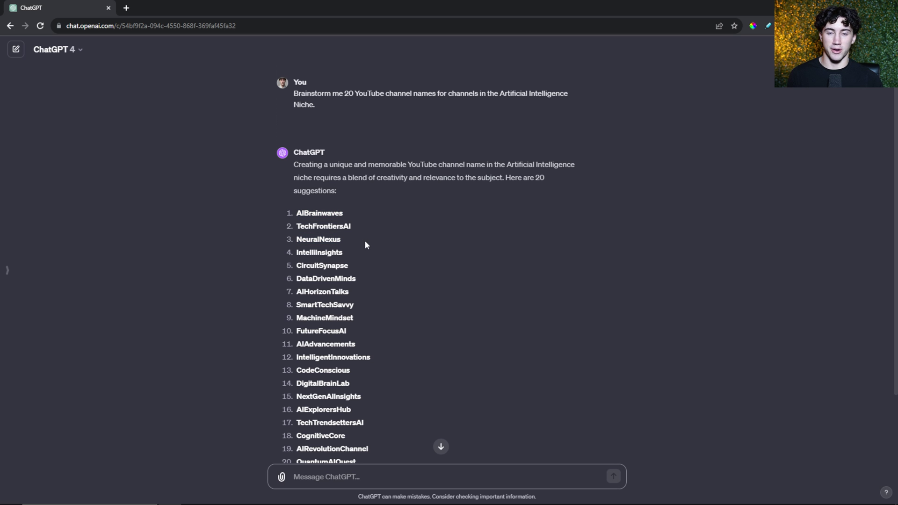
Edit the sent prompt to request 20 witty YouTube channel names and resubmit it
scroll(371, 238, "down", 2)
scroll(370, 237, "up", 2)
left_click(298, 118)
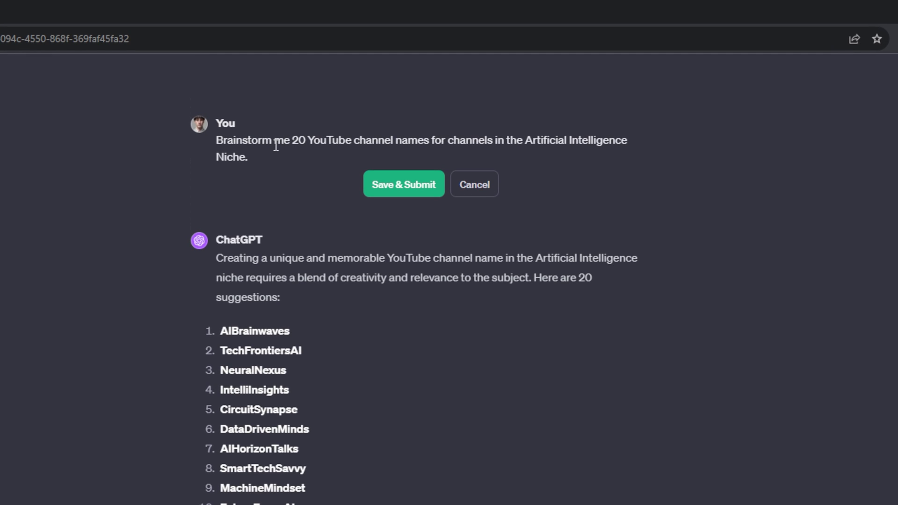
left_click(295, 141)
left_click(309, 141)
type("witty")
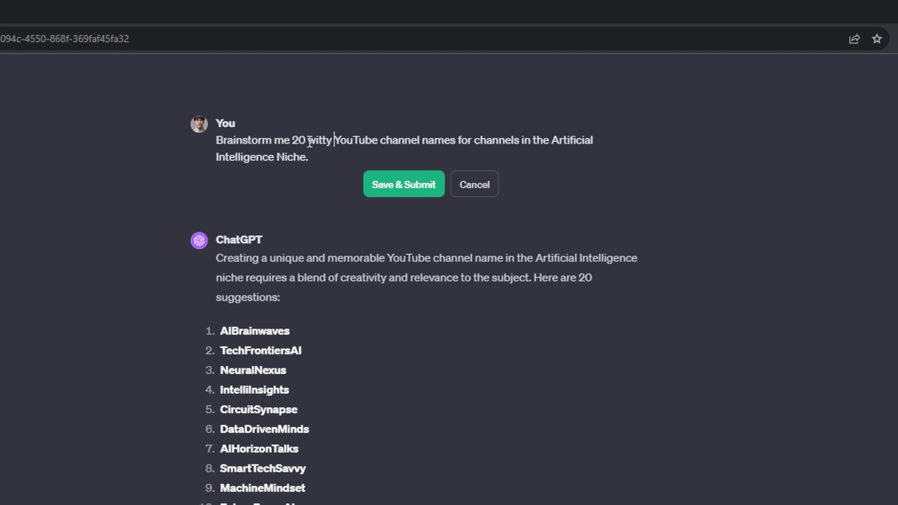
left_click(407, 184)
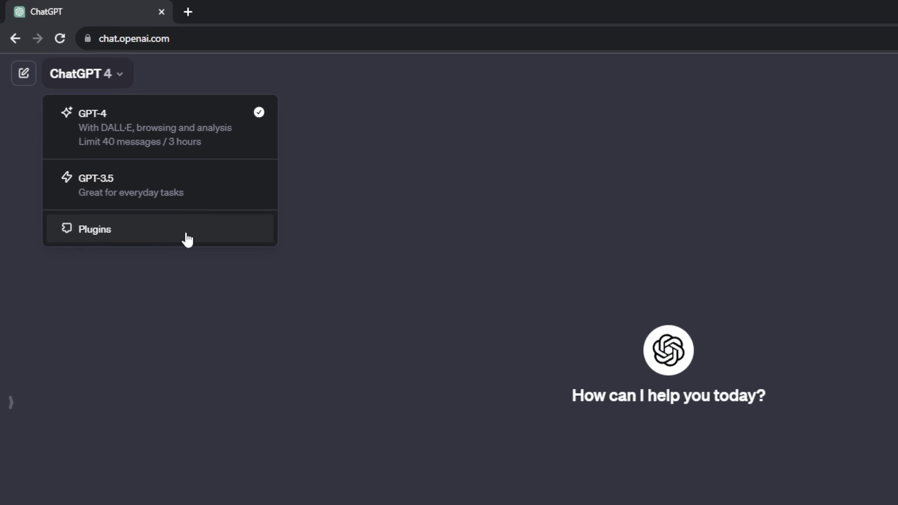
Switch the new chat to the Plugins model with the AI Diagrams plugin enabled
left_click(150, 214)
left_click(234, 74)
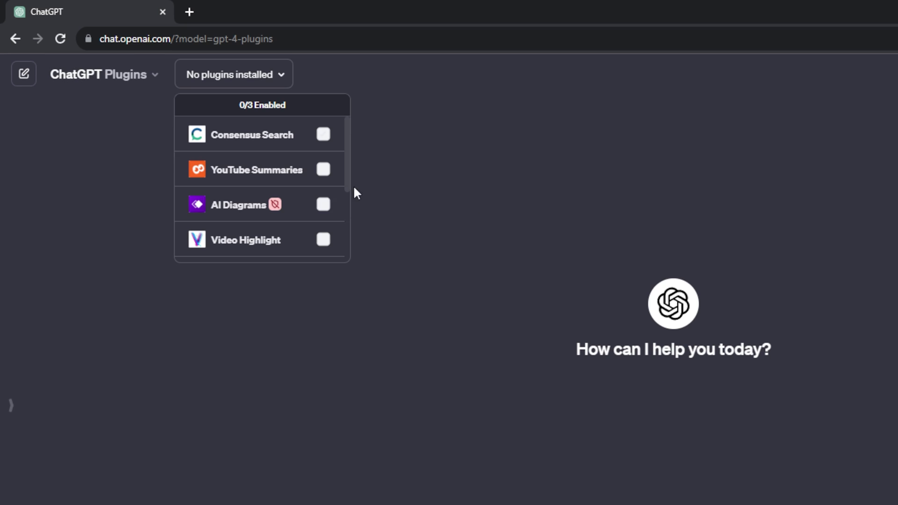
left_click(324, 204)
left_click(433, 183)
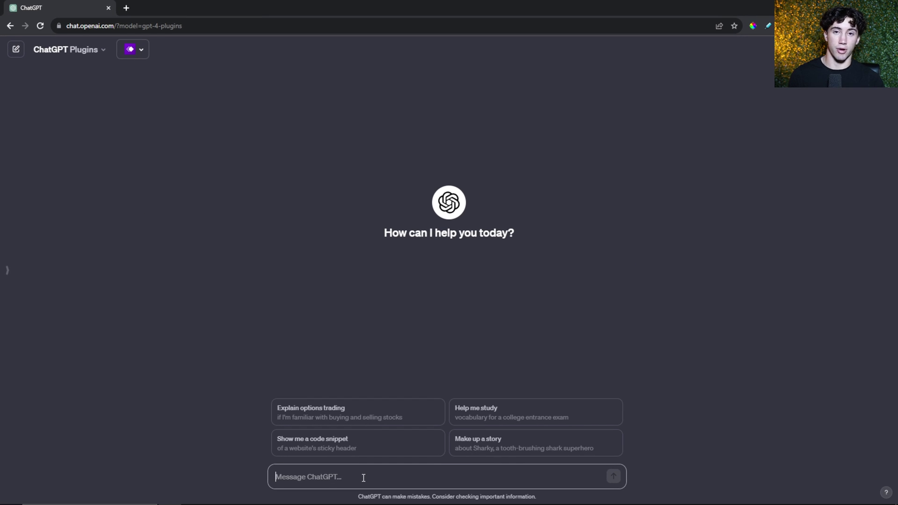
Paste and send the request to brainstorm olive oil benefits and diagram them
key("ctrl+v")
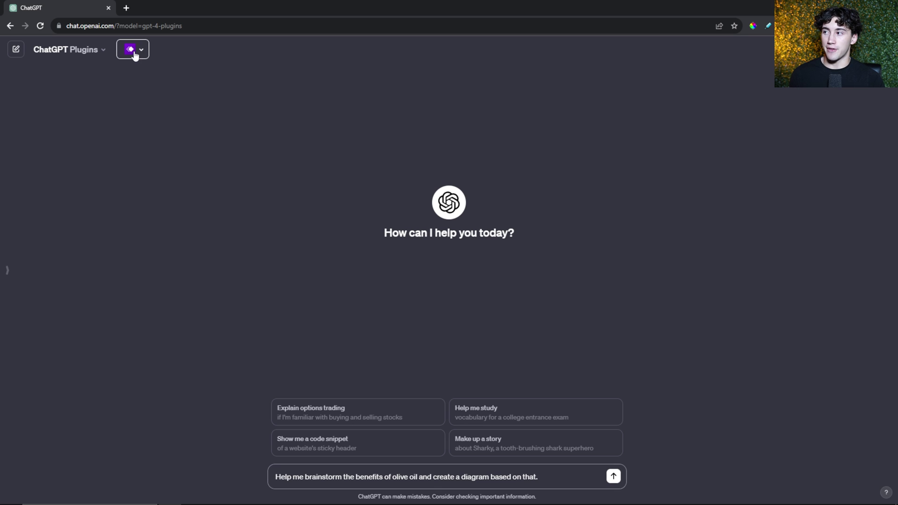
left_click(133, 50)
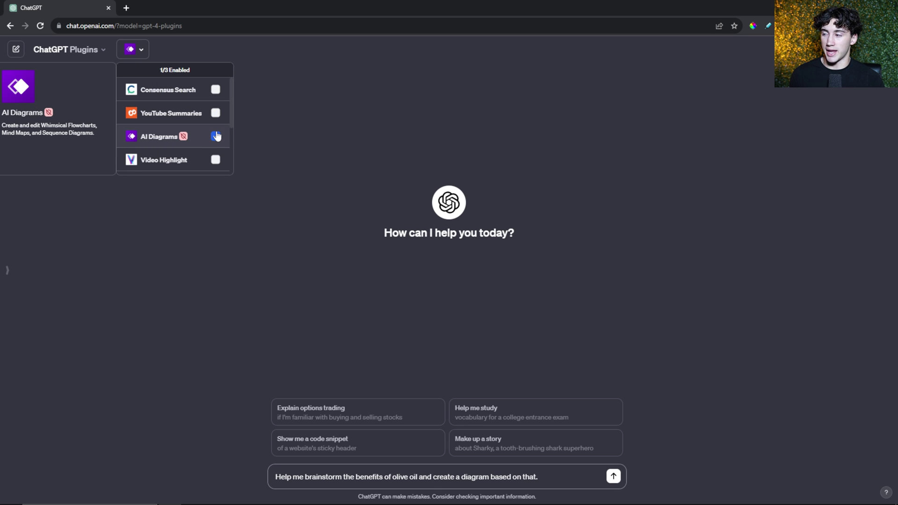
left_click(302, 114)
left_click_drag(276, 477, 459, 470)
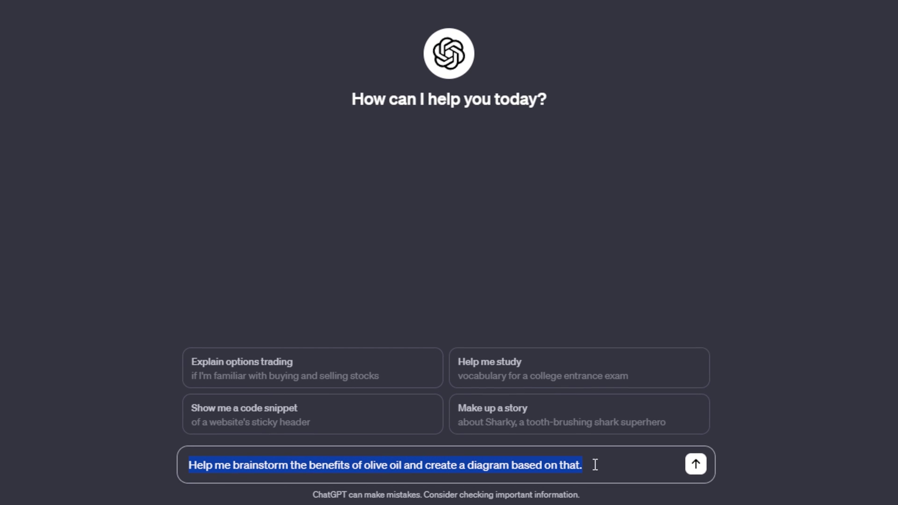
left_click(604, 466)
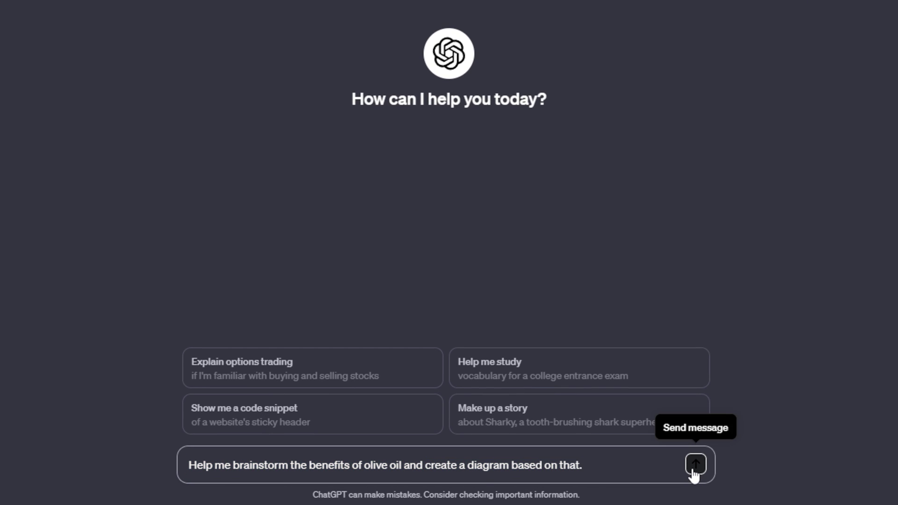
Send the olive oil request, then review the four benefit categories and the Whimsical mind map
left_click(695, 465)
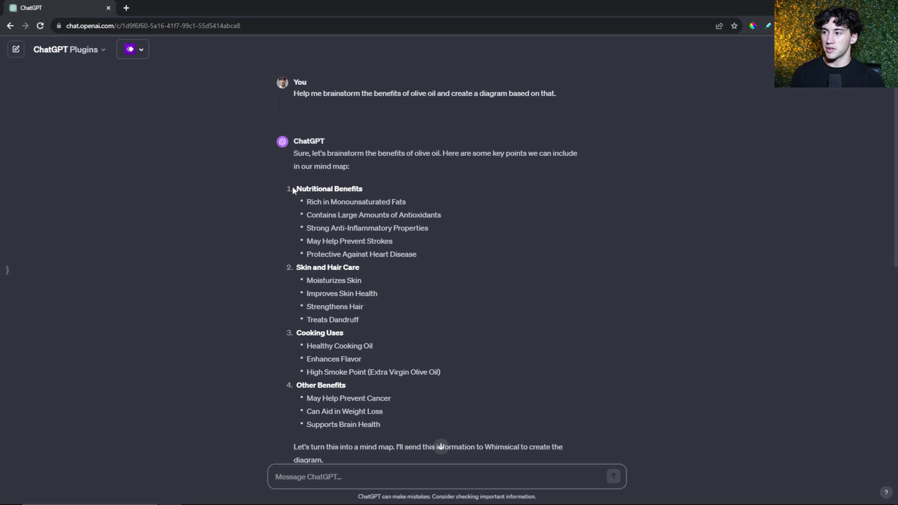
mouse_move(294, 188)
left_mouse_down()
mouse_move(315, 199)
mouse_move(402, 423)
left_mouse_up()
left_click(421, 394)
left_click_drag(320, 228, 343, 276)
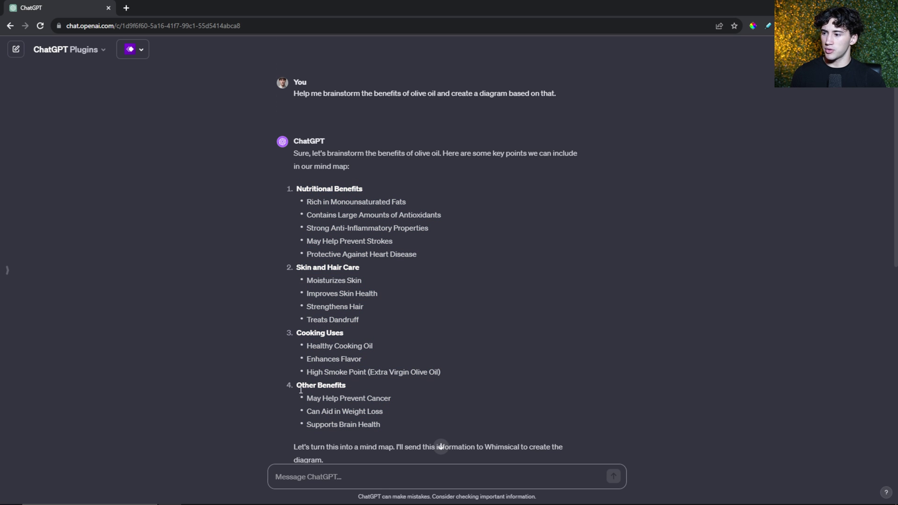
left_click_drag(303, 390, 375, 399)
left_click(505, 333)
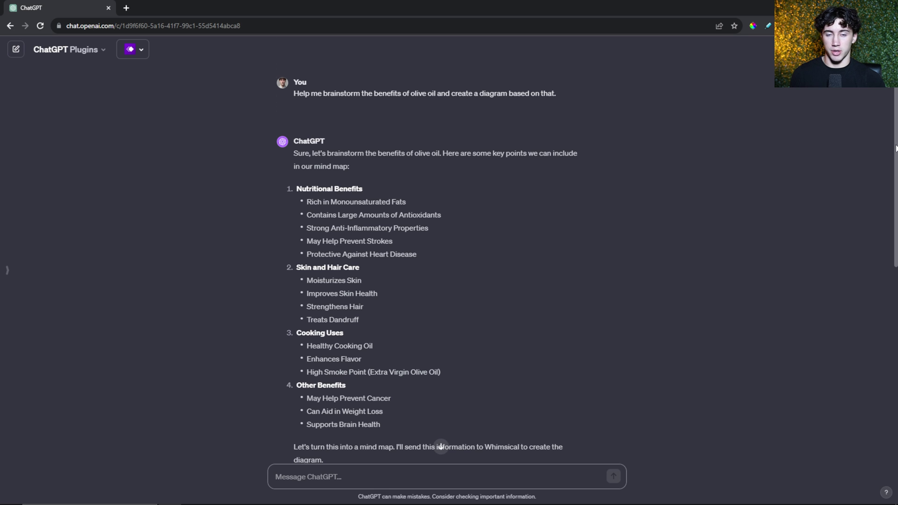
scroll(360, 271, "down", 8)
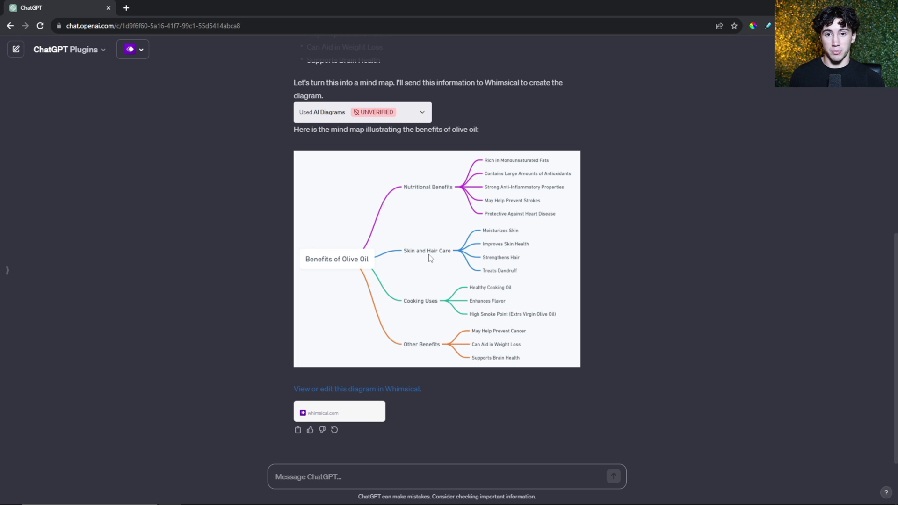
View the 'Benefits of Olive Oil' mind map board in Whimsical, then close its tab
left_click(356, 393)
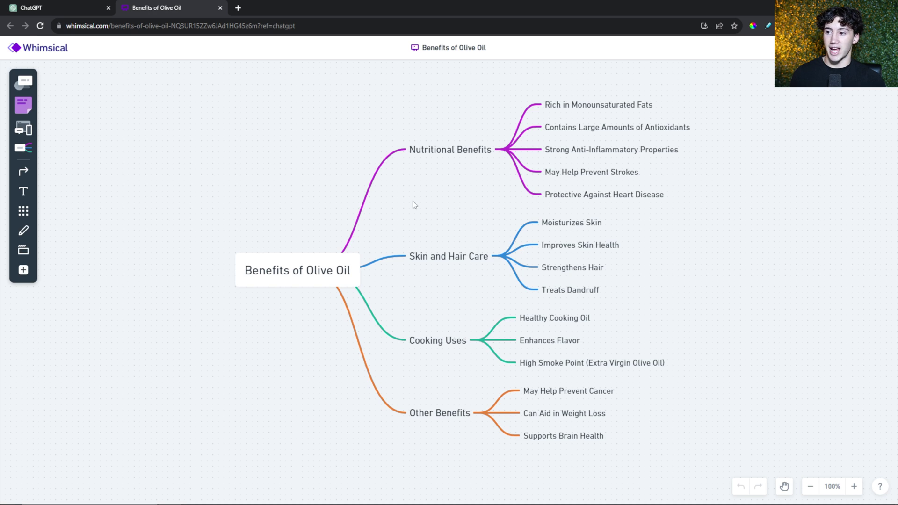
left_click_drag(419, 93, 469, 426)
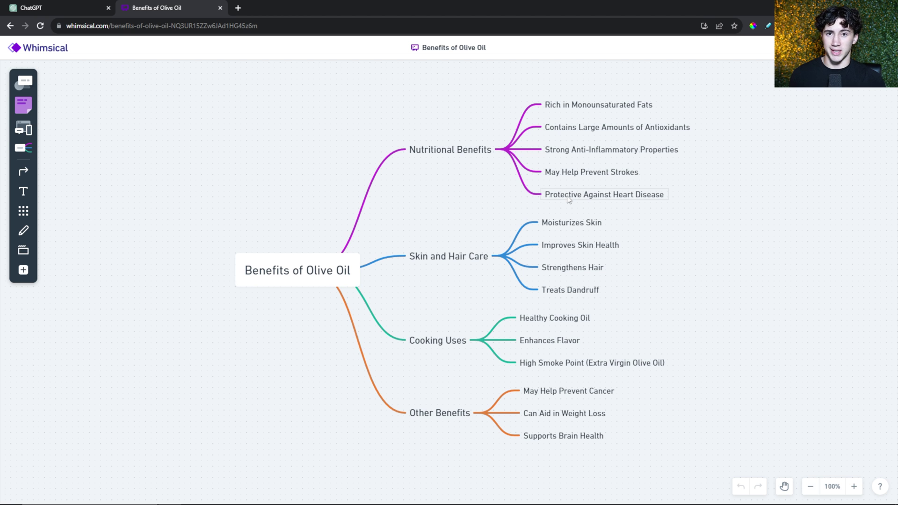
key("ctrl+w")
Switch to the Brainstorming GPT from the sidebar and read its description
left_click(6, 271)
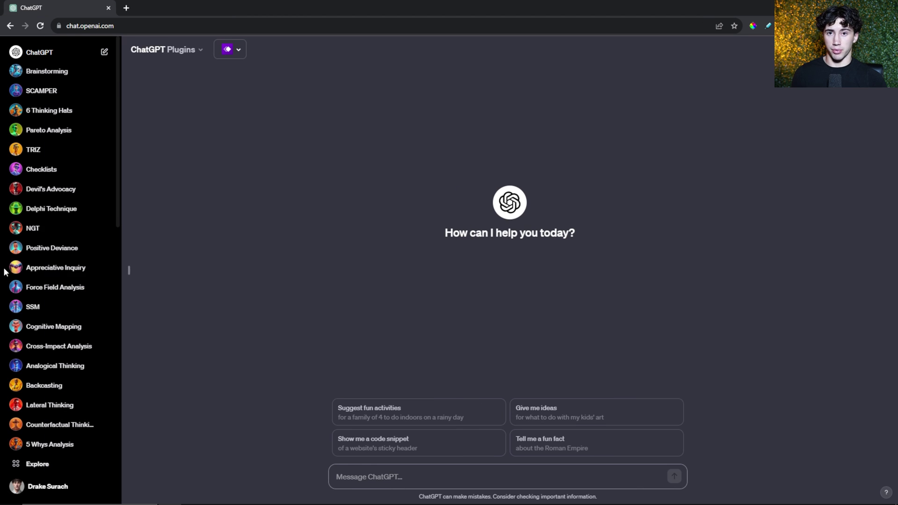
left_click(47, 72)
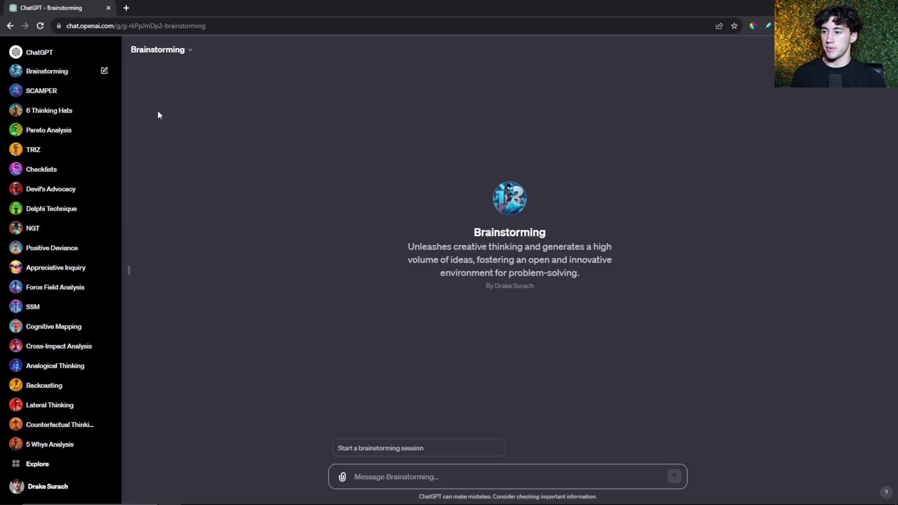
left_click(129, 270)
left_click_drag(354, 241, 536, 276)
left_click(535, 276)
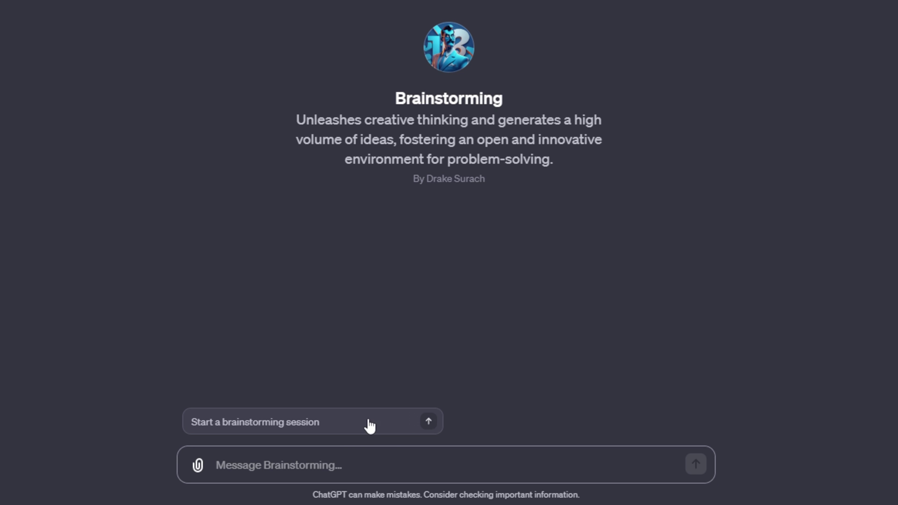
Choose the 'Start a brainstorming session' starter prompt
left_click(367, 424)
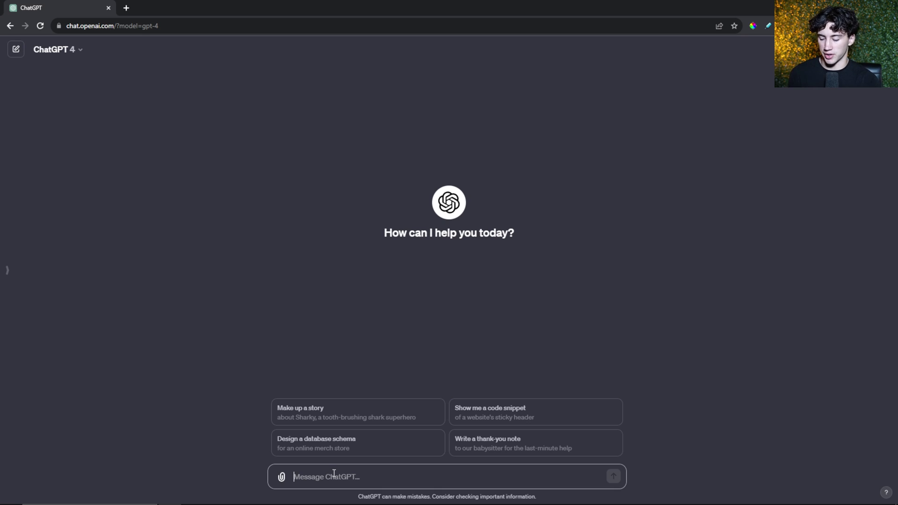
Type the prompt 'Give me the 10 tallest mountains in the world?'
type("Give")
type(" me the 10 talle")
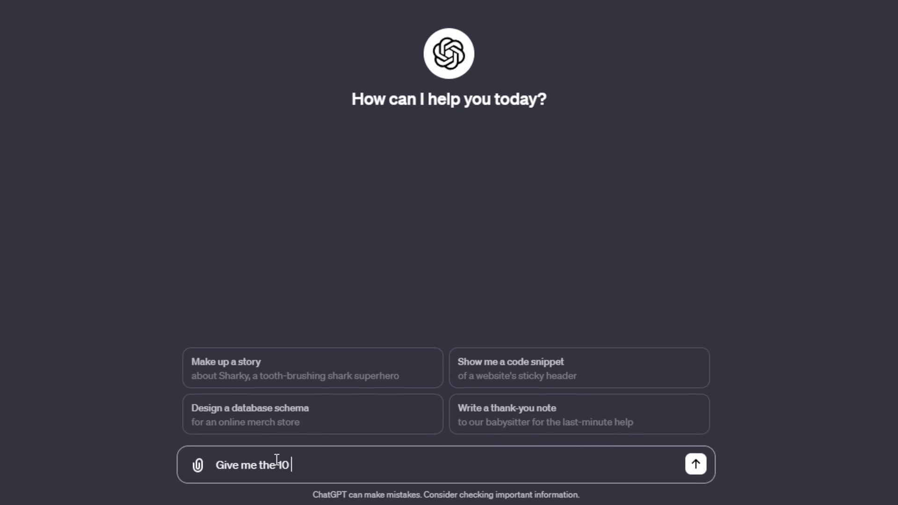
type("st mountains in the")
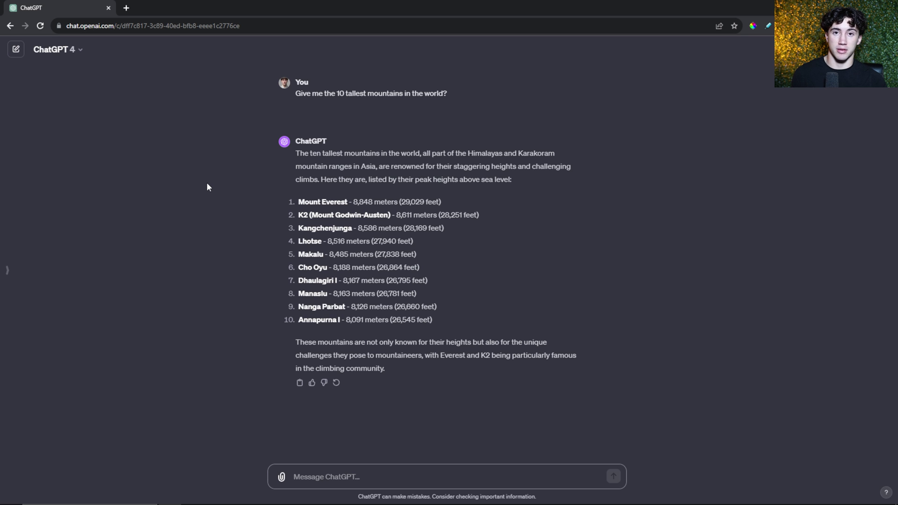
In a new chat, ask 'What is a mitochondria' and scroll through the seven-aspect answer
key("ctrl+shift+o")
type("What is a mitochondria")
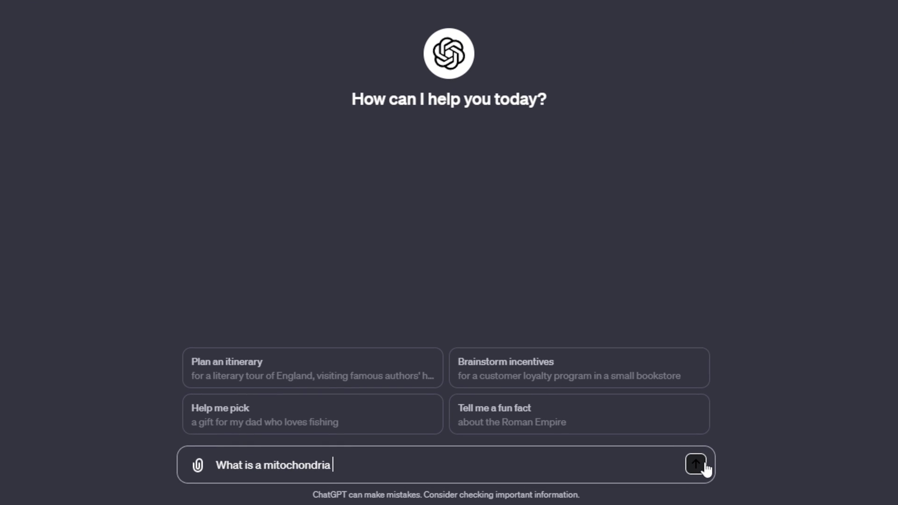
left_click(705, 464)
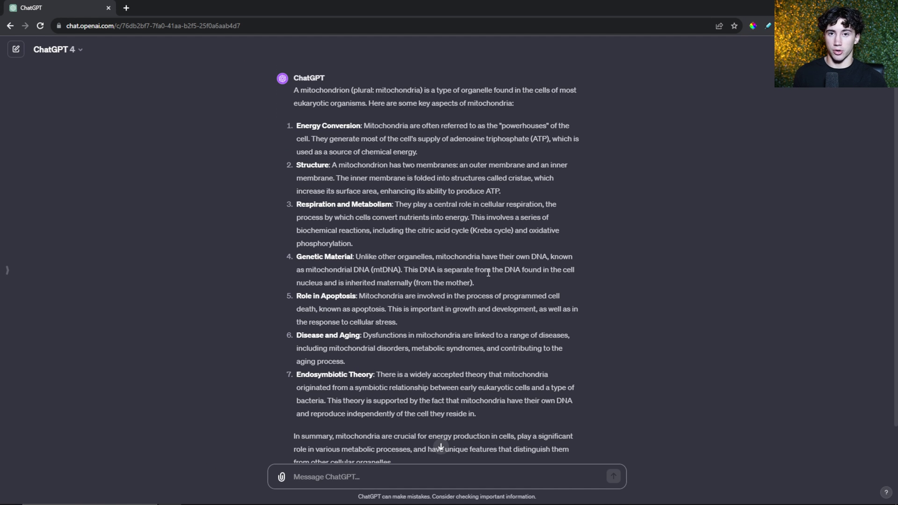
scroll(461, 290, "down", 1)
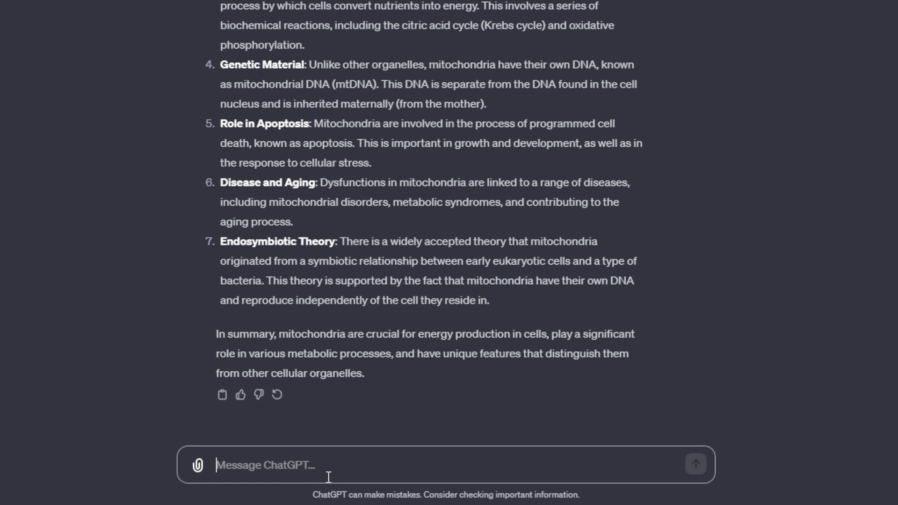
Ask 'Explain this to a 5 year old' and read the tiny-power-stations answer
type("Explain this to")
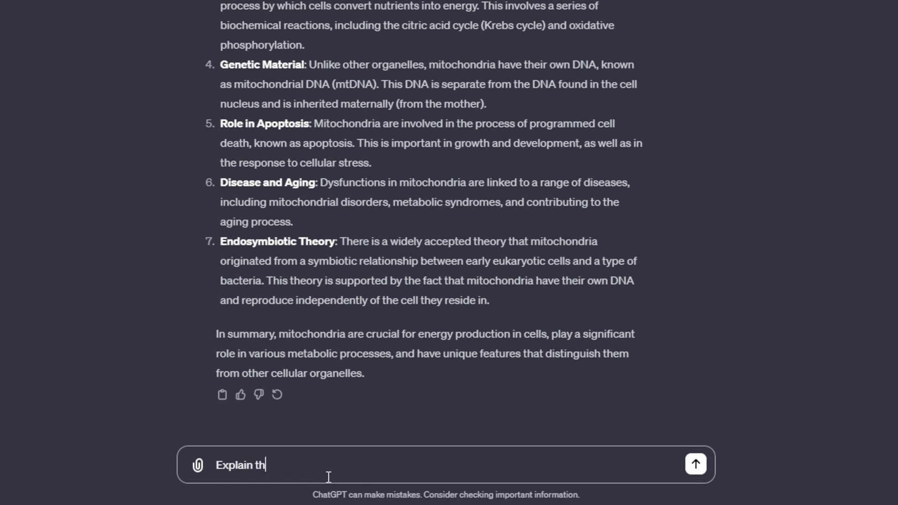
type(" a 5 year old")
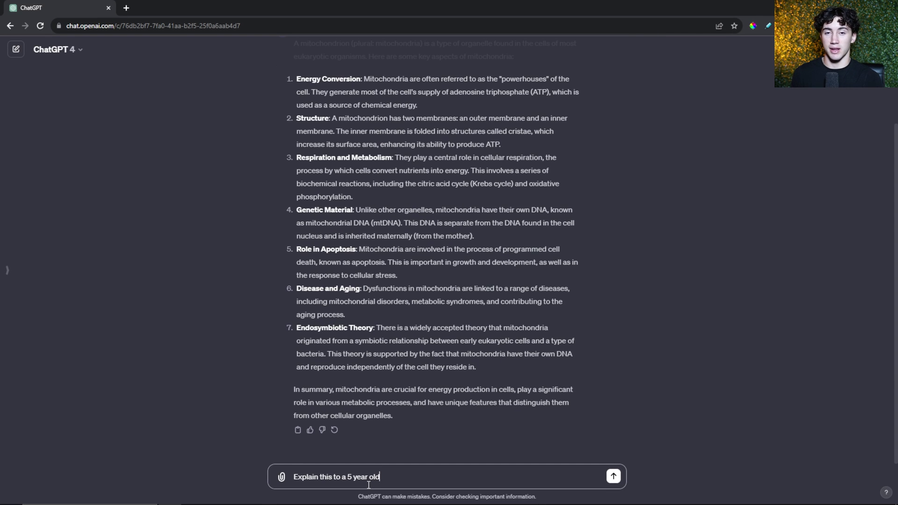
key("Return")
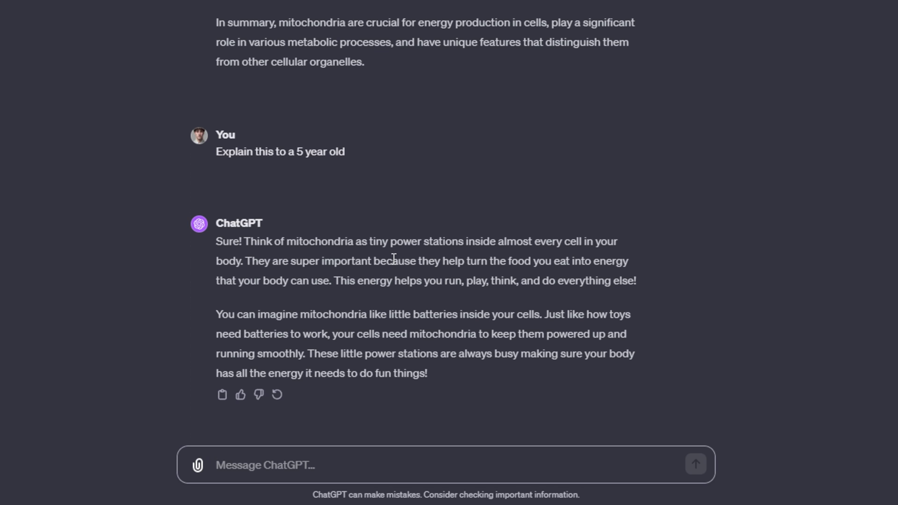
left_click_drag(244, 243, 362, 245)
left_click_drag(362, 245, 593, 245)
left_click_drag(224, 260, 603, 260)
left_click_drag(220, 282, 614, 276)
left_click(684, 283)
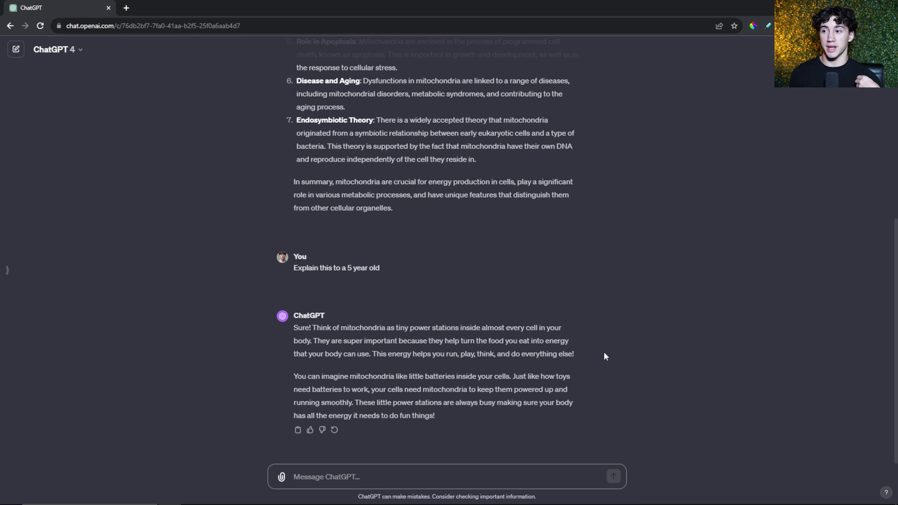
scroll(479, 380, "up", 5)
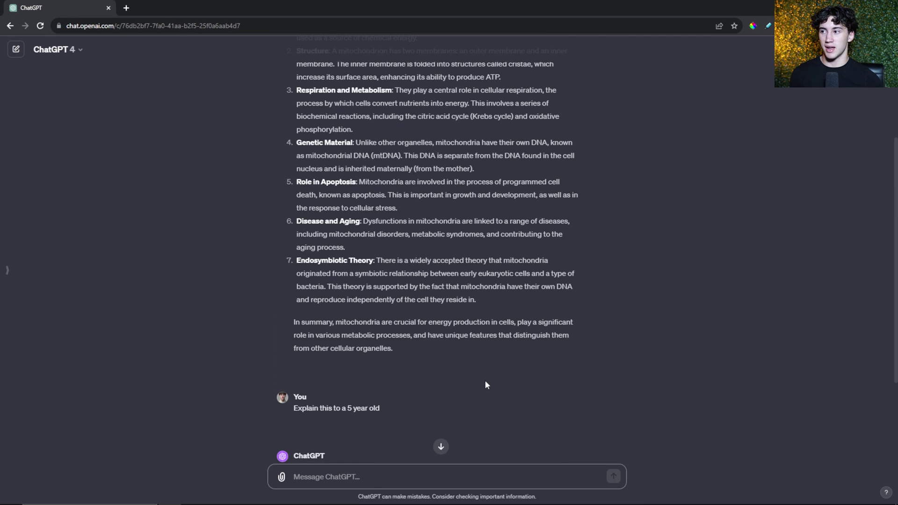
scroll(308, 356, "down", 1)
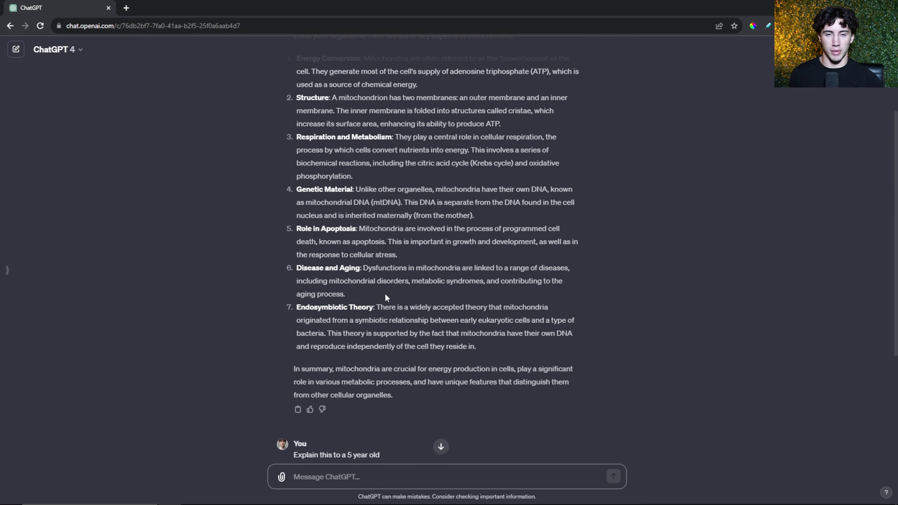
scroll(388, 282, "down", 4)
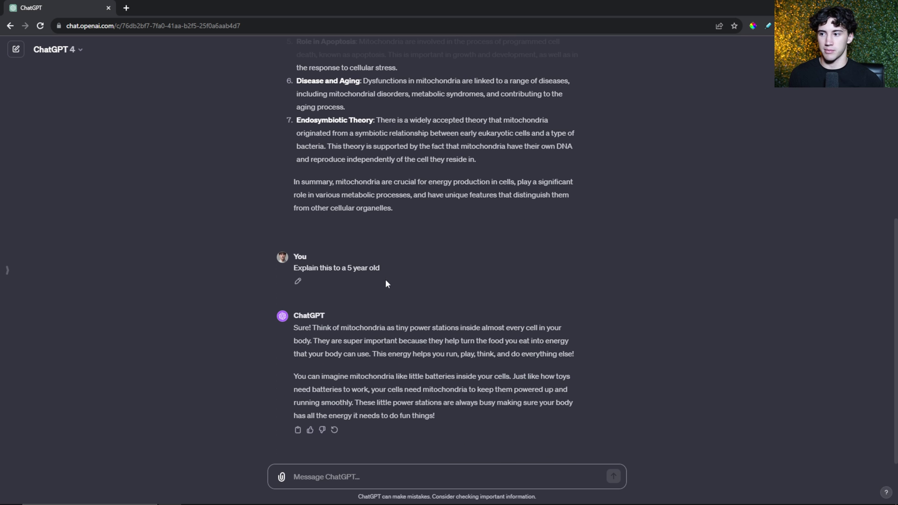
Replace the follow-up with the pasted analogy request and read the power-plants-of-a-city reply
left_click(299, 283)
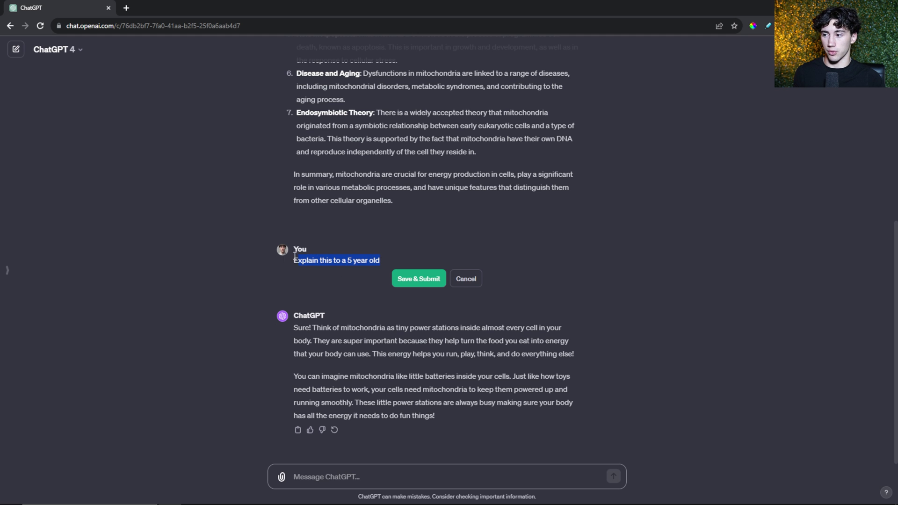
type("Generate me an analogy in order to help me remember what the mitochondria does.")
left_click_drag(293, 261, 645, 267)
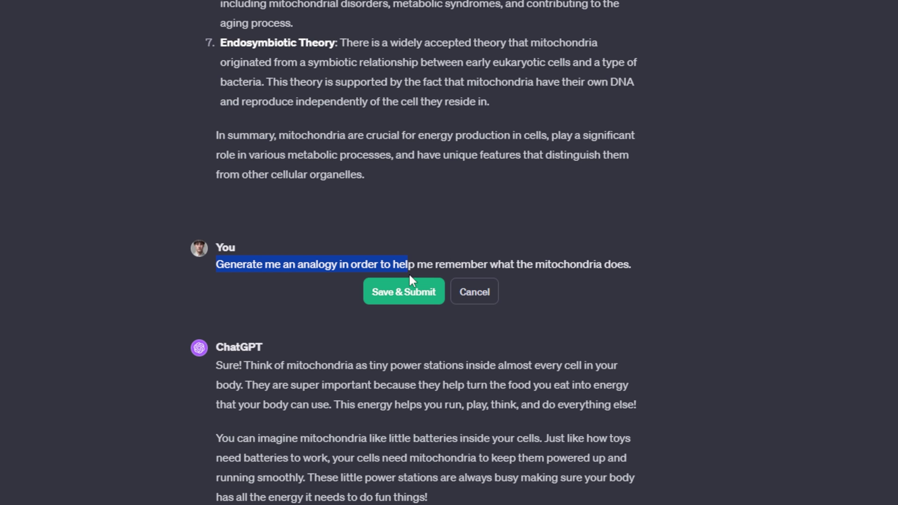
left_click(626, 269)
left_click(417, 301)
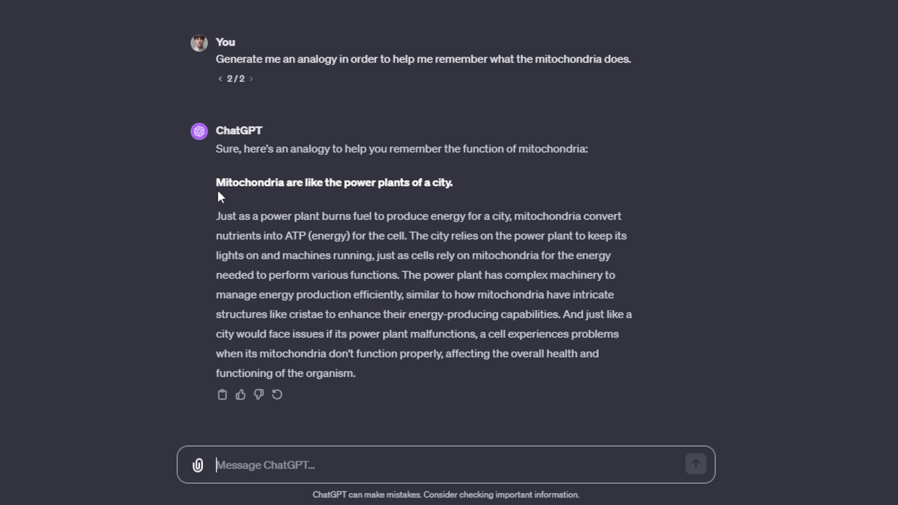
left_click_drag(217, 184, 271, 183)
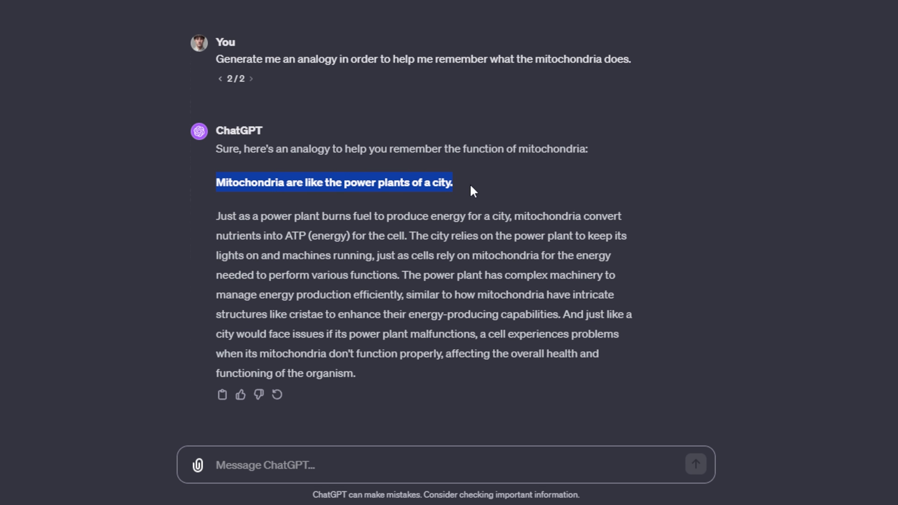
left_click_drag(220, 215, 382, 370)
left_click(381, 369)
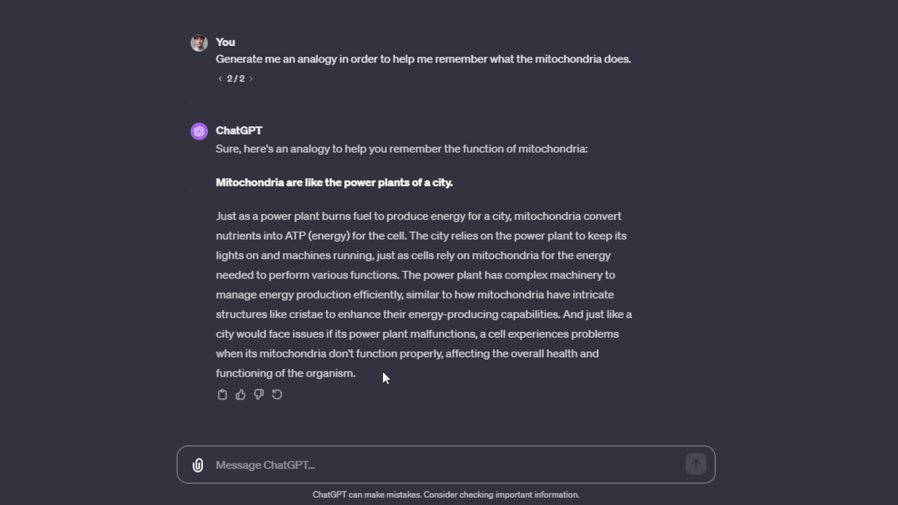